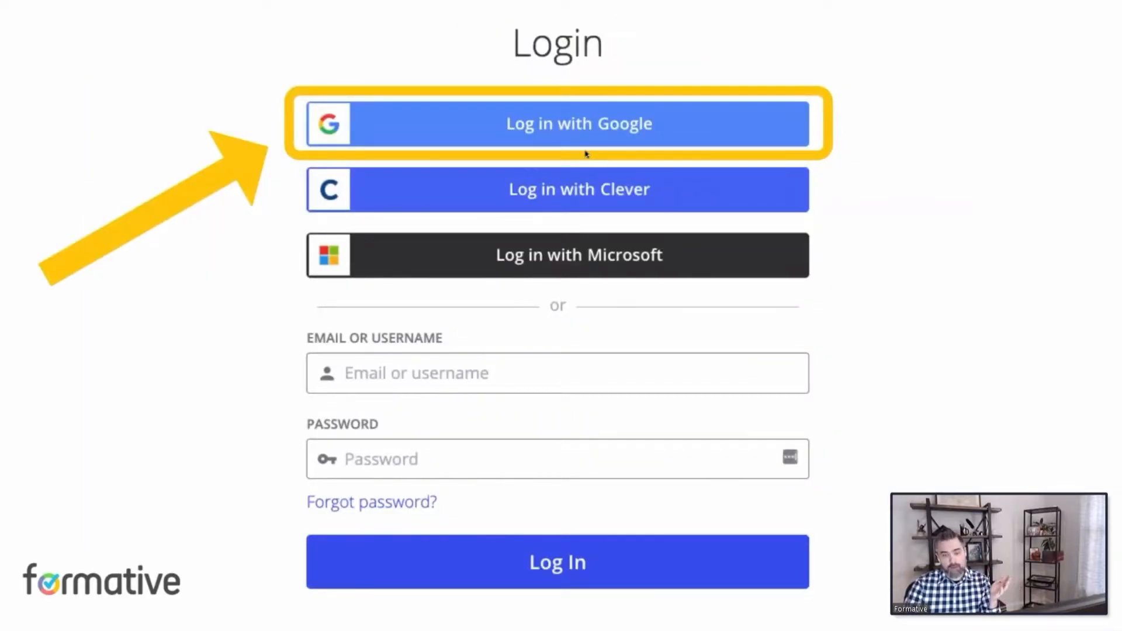
left_click(586, 155)
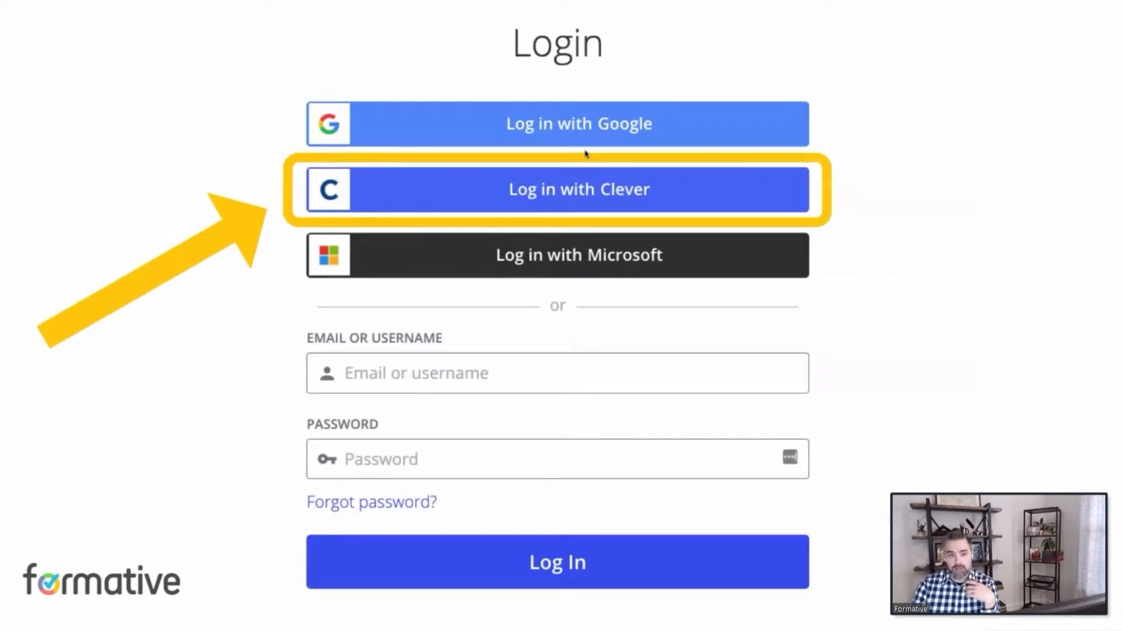
left_click(586, 154)
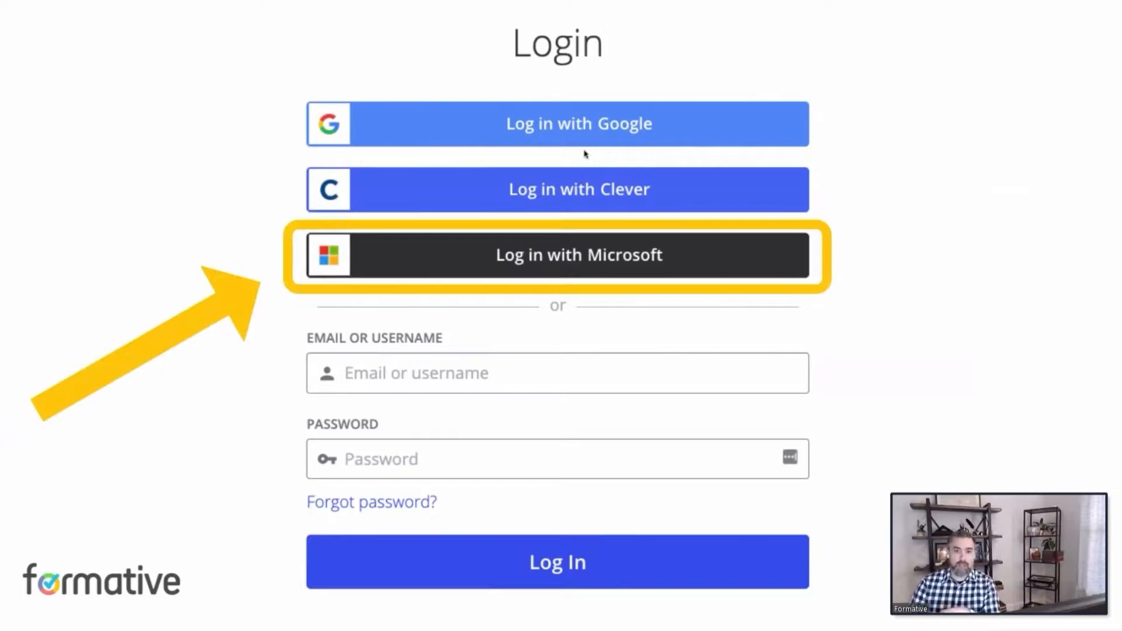
left_click(577, 202)
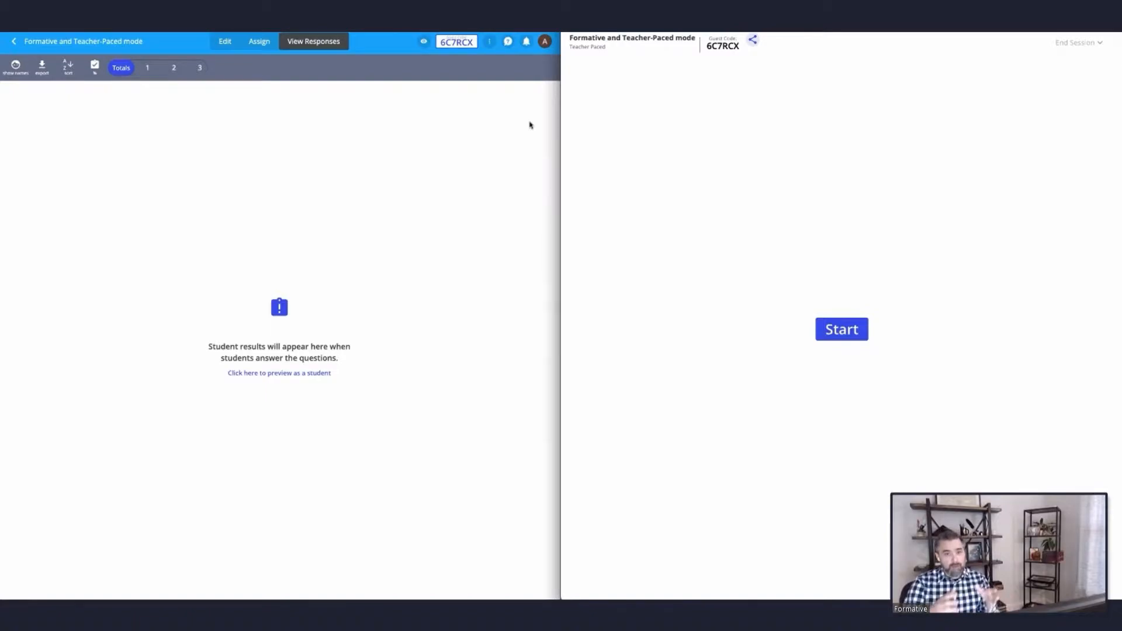
Step: Refresh the student responses page to check who has joined, and look at the first guest student's answer sheet
left_click(251, 125)
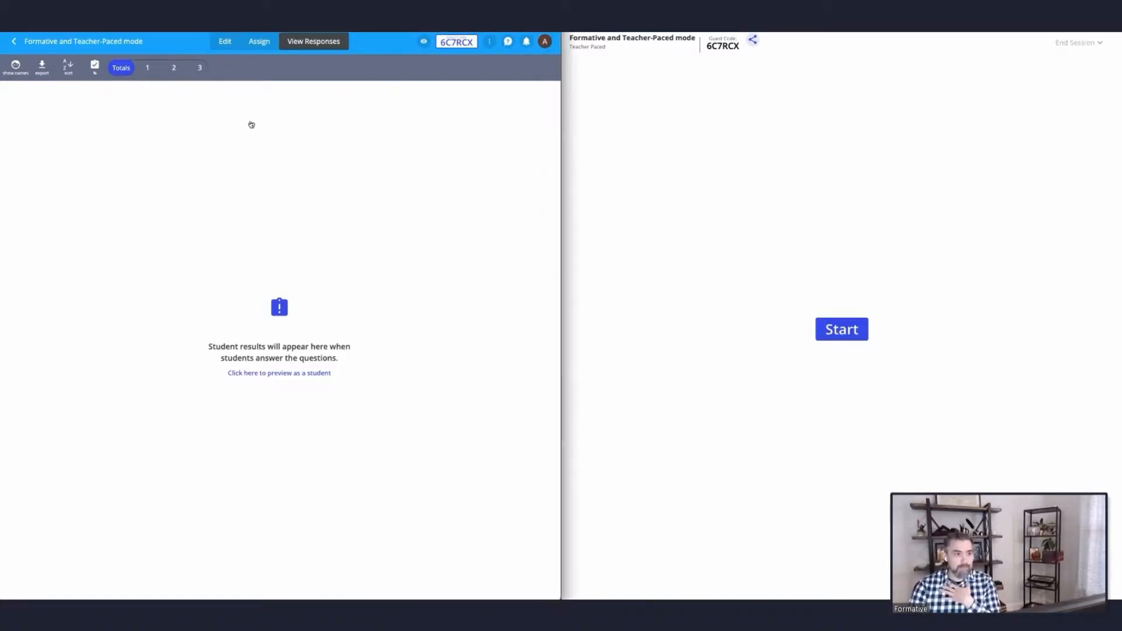
key("super+r")
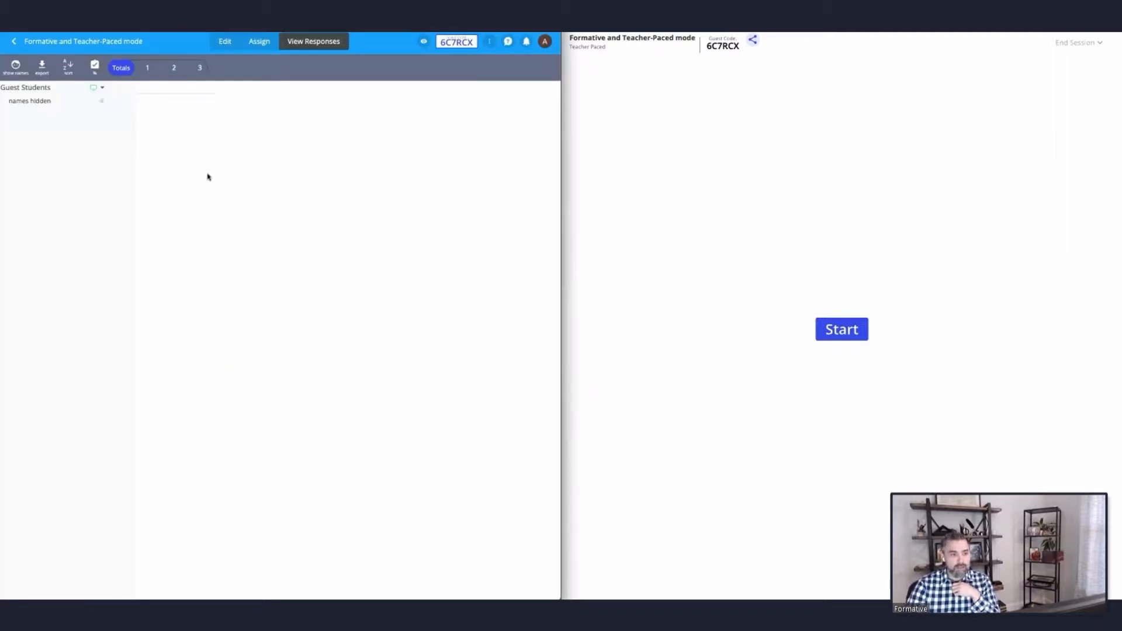
left_click(70, 102)
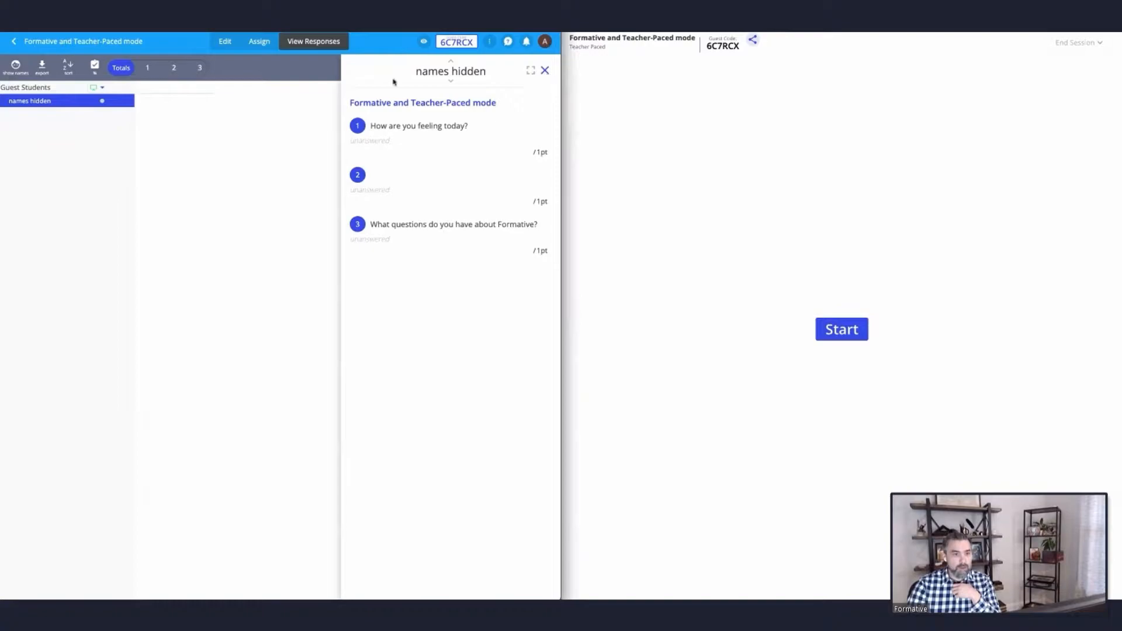
left_click(544, 71)
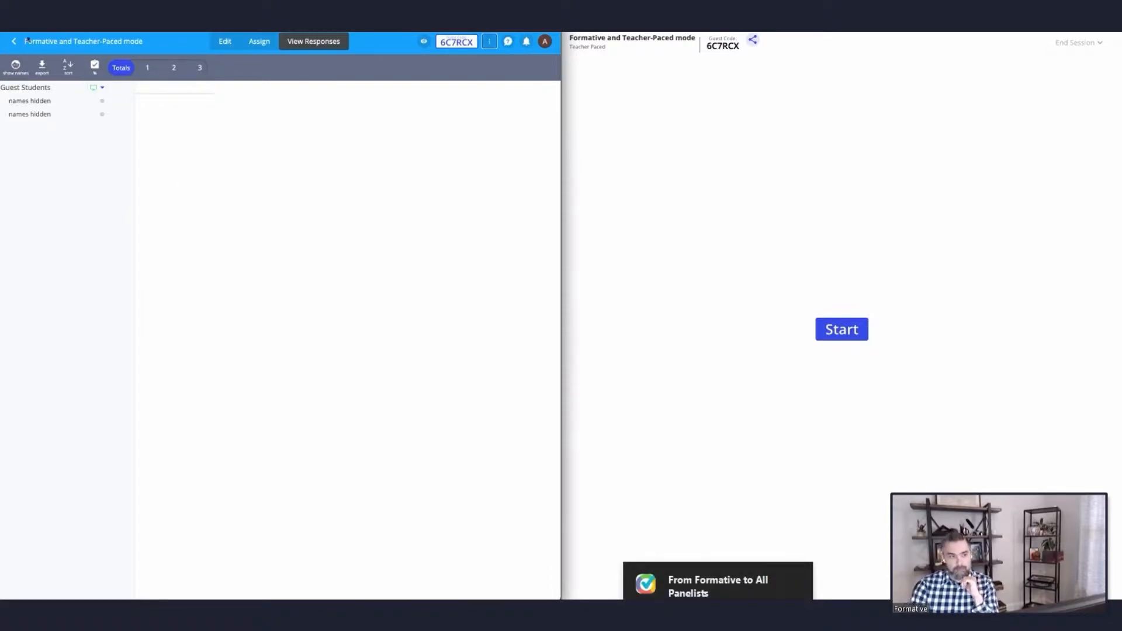
key("super+r")
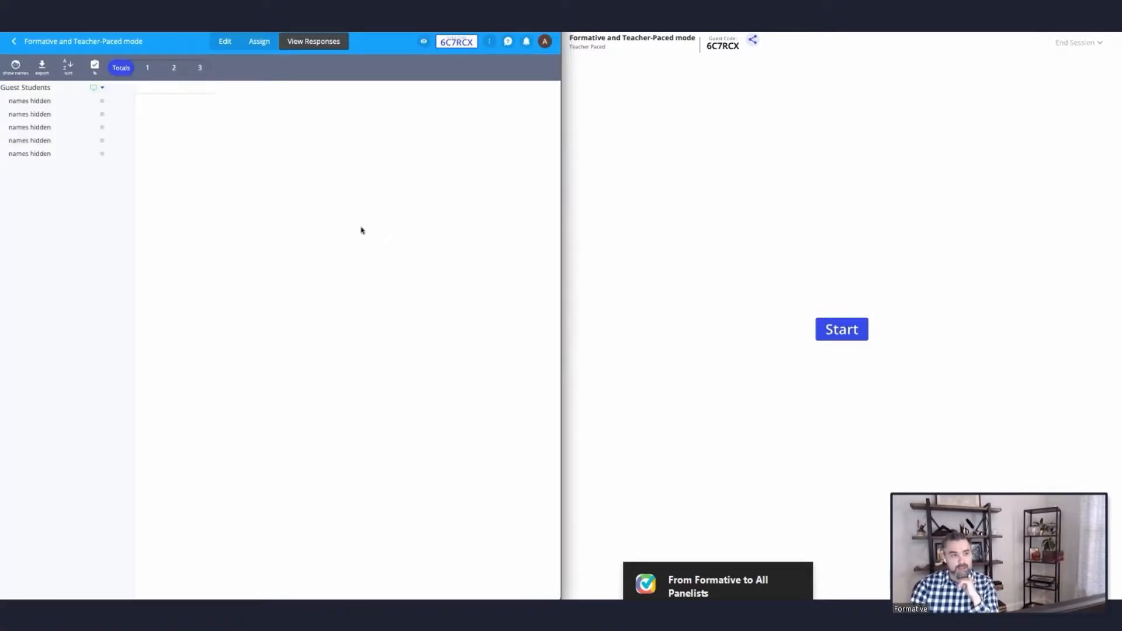
Step: Start the teacher-paced session and show the class's responses to question 1
left_click(845, 330)
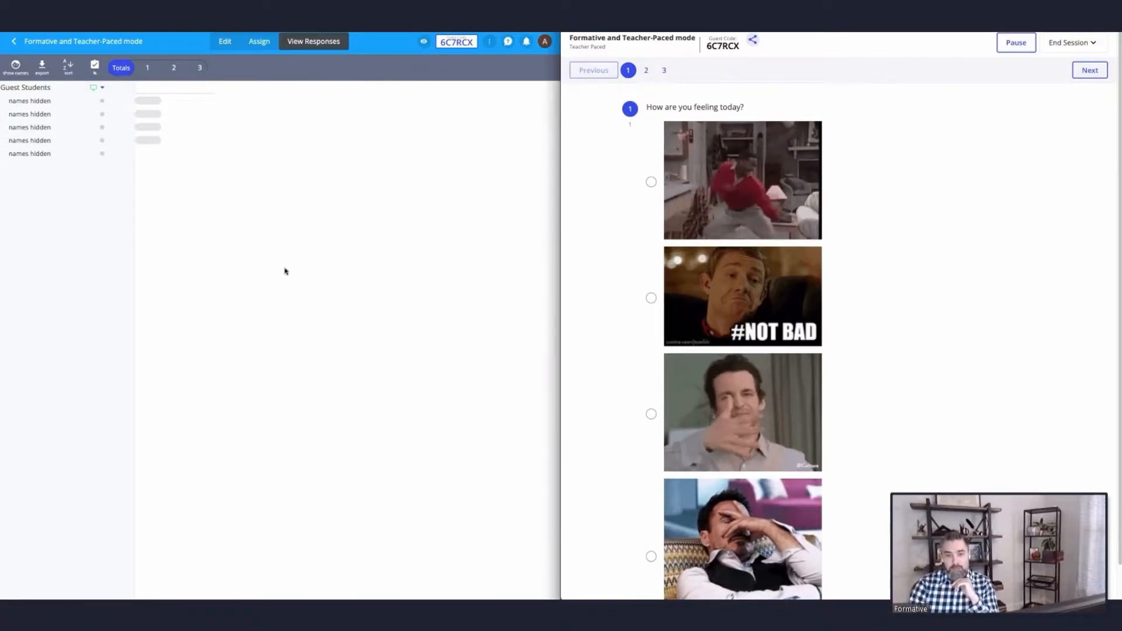
left_click(148, 68)
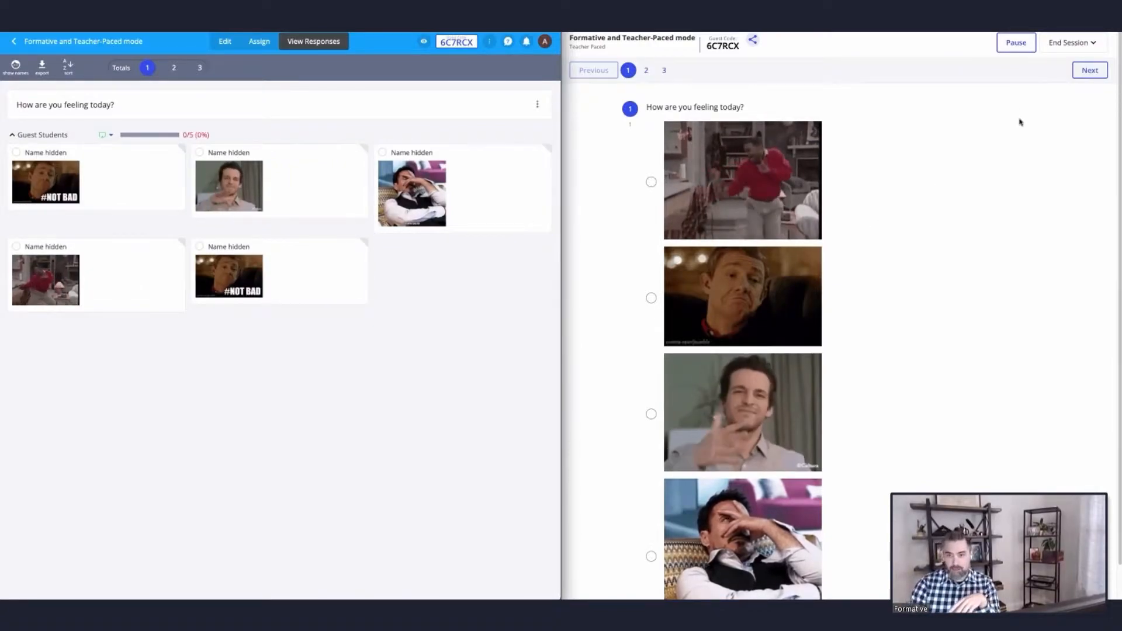
Step: Advance the teacher-paced session through question 2 to question 3, showing the class's responses for each question
left_click(1091, 71)
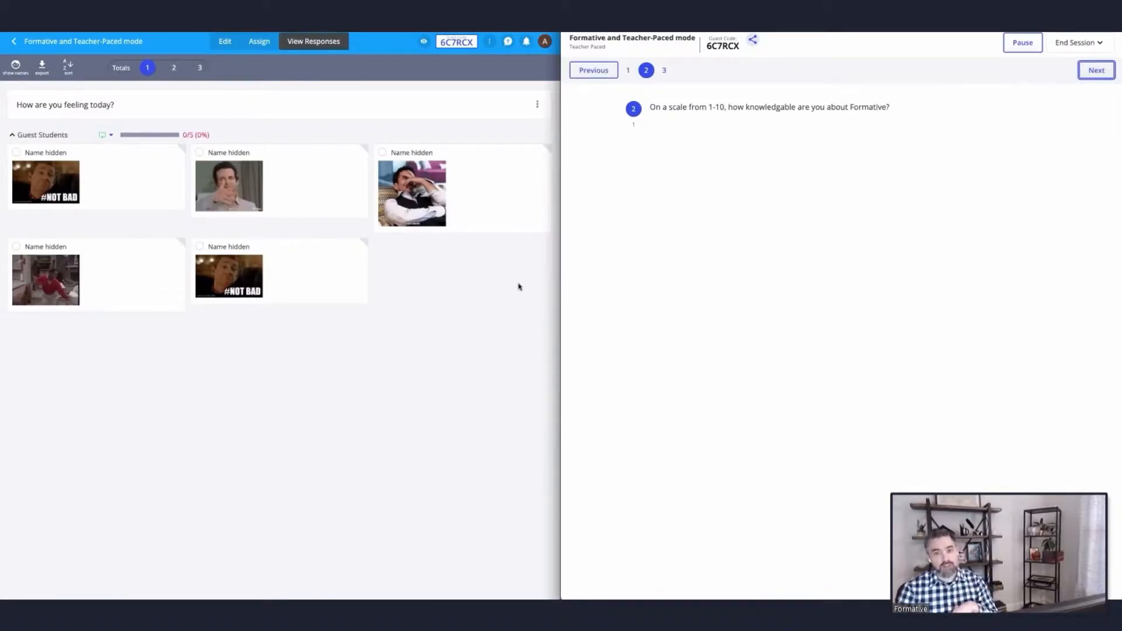
left_click(174, 69)
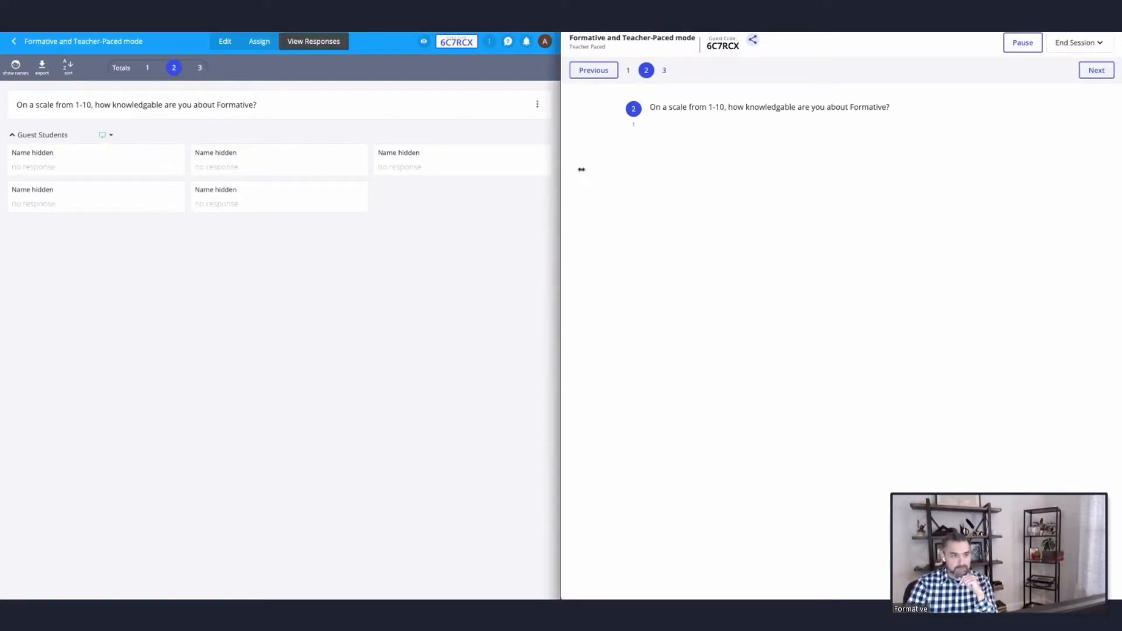
left_click(1095, 78)
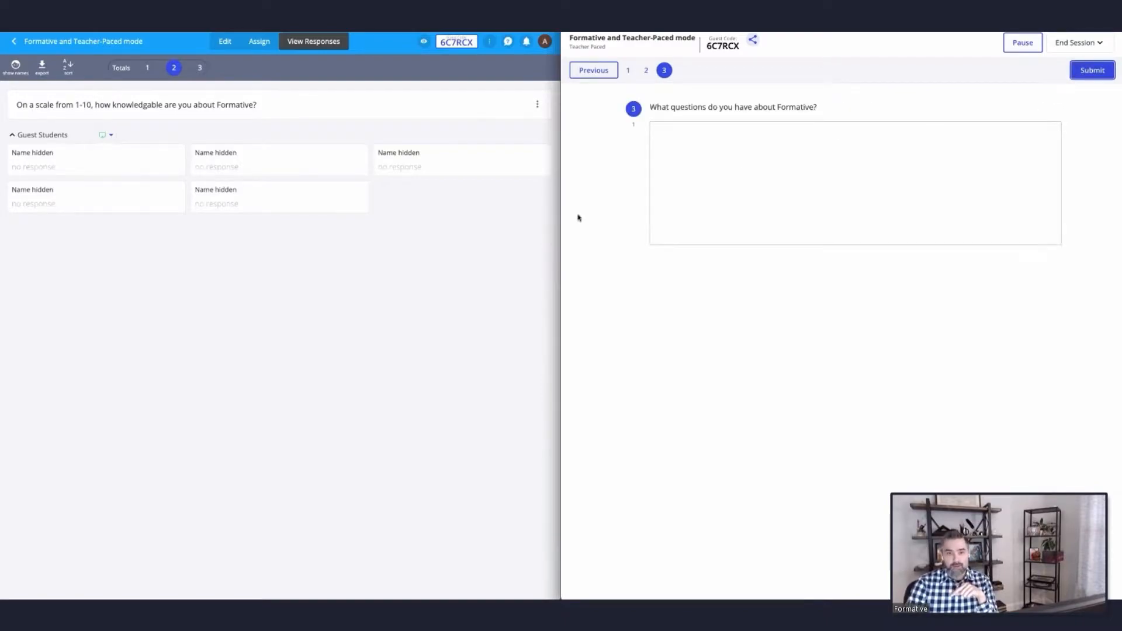
left_click(202, 69)
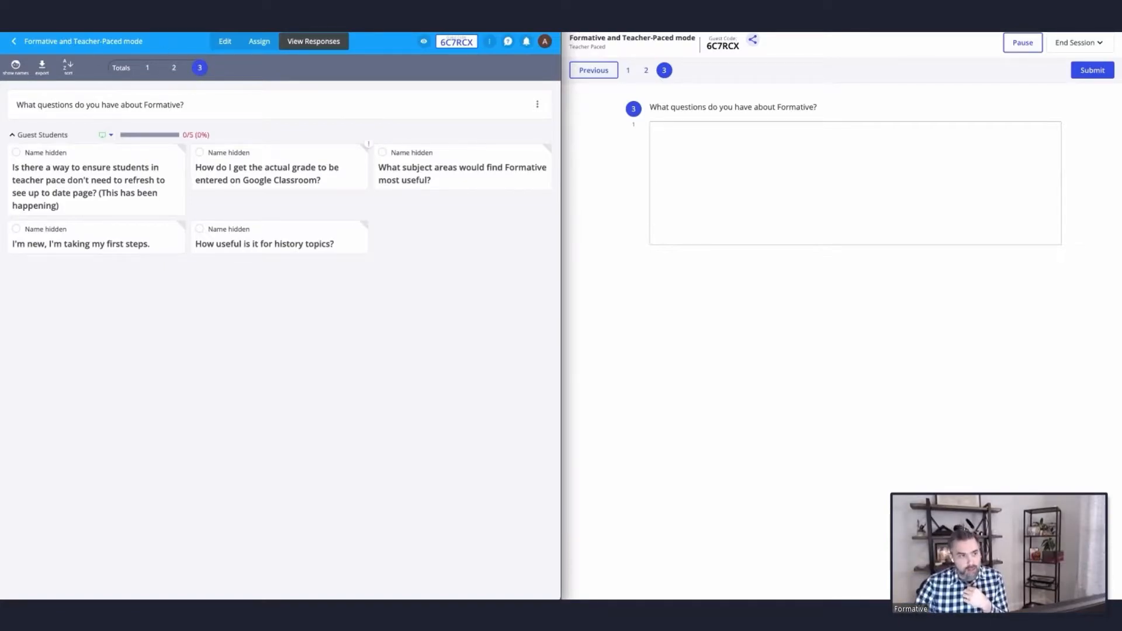
Step: Duplicate the responses page in a new browser tab and create a new formative in the Training Formatives folder there
right_click(86, 33)
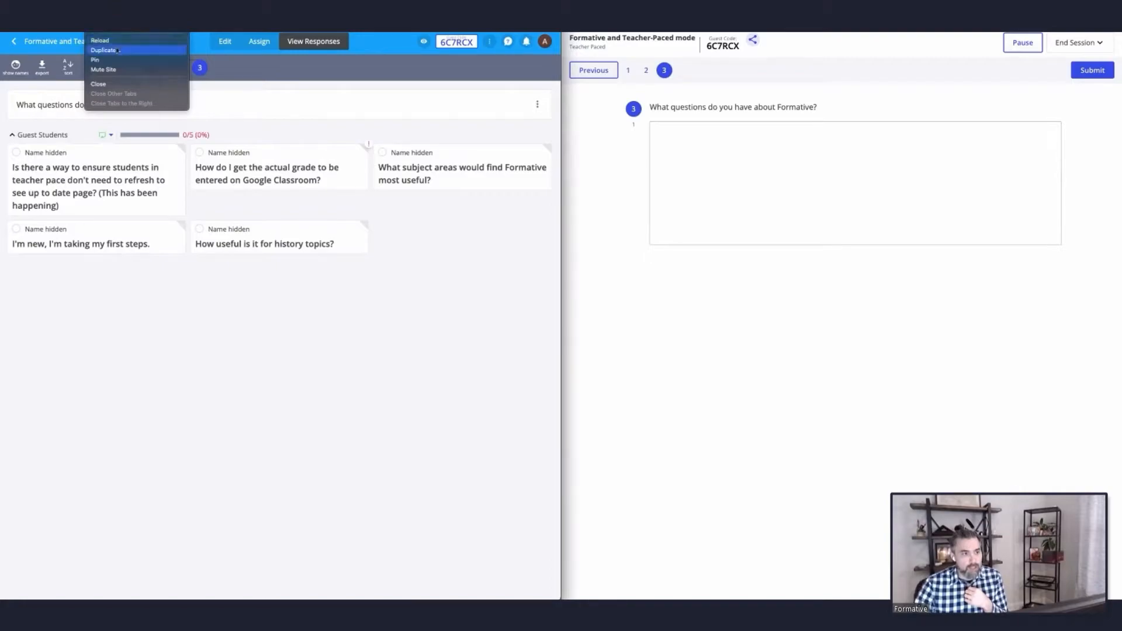
left_click(117, 51)
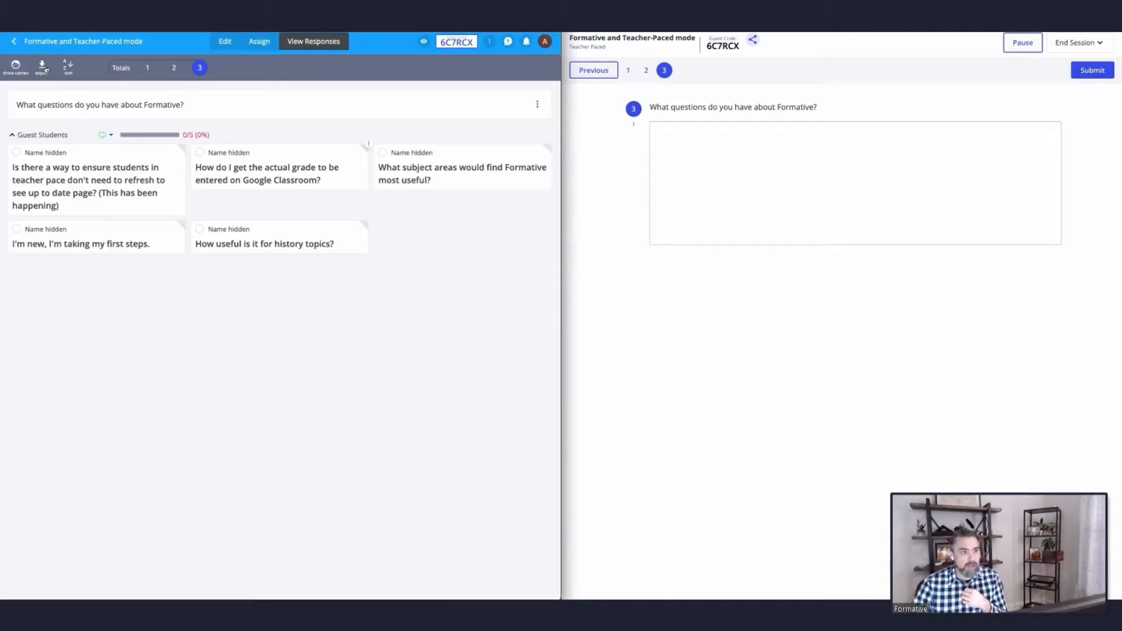
left_click(15, 42)
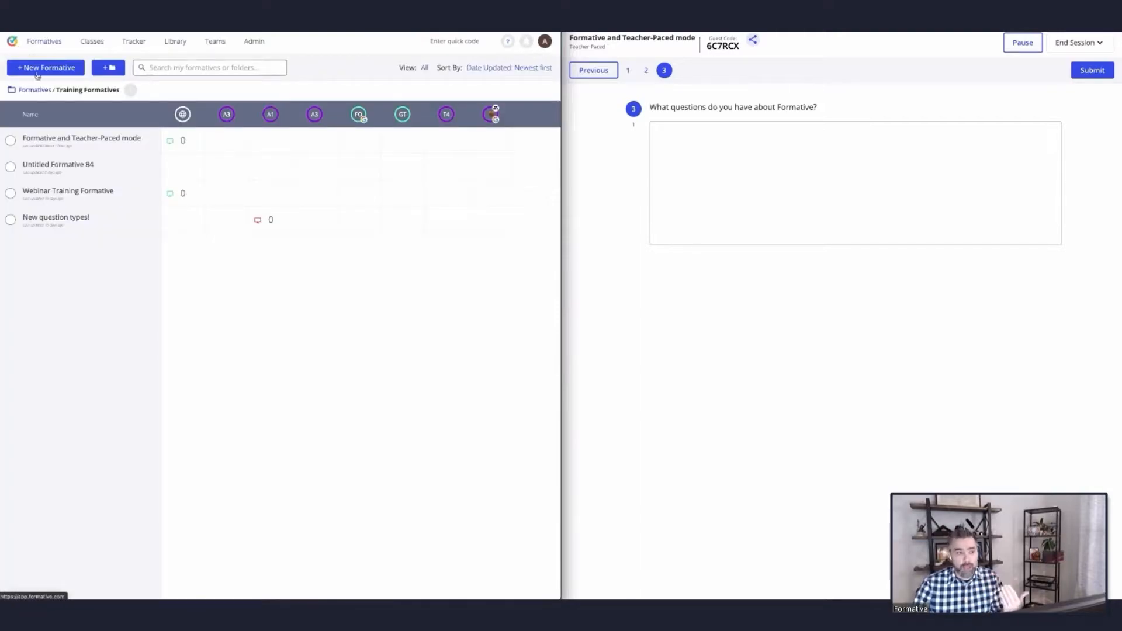
left_click(52, 72)
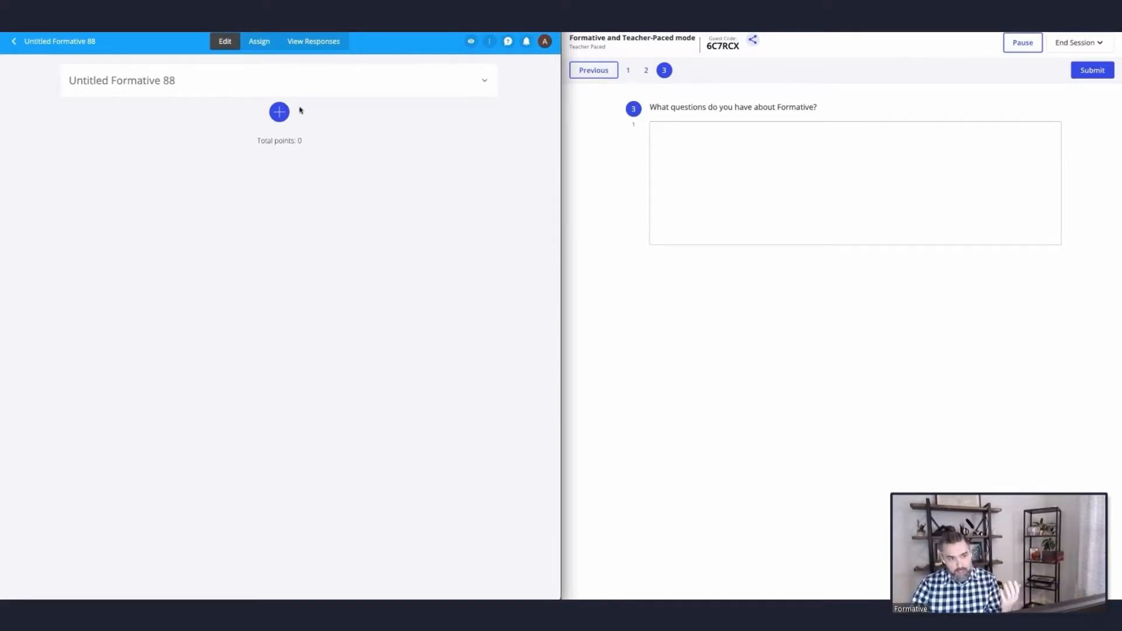
left_click(280, 113)
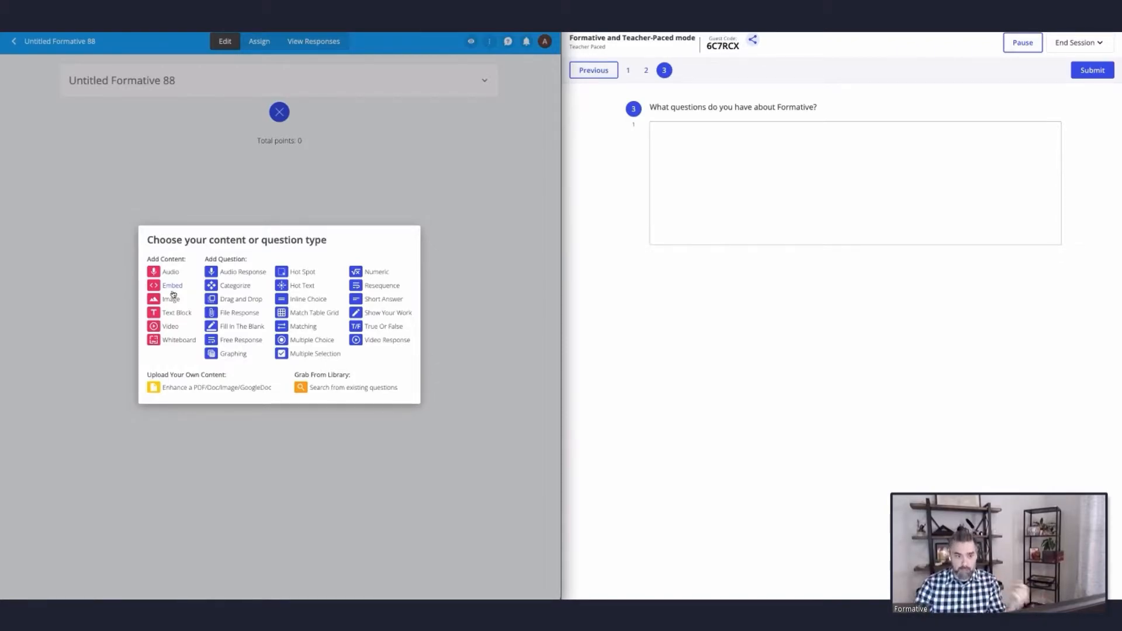
left_click(169, 328)
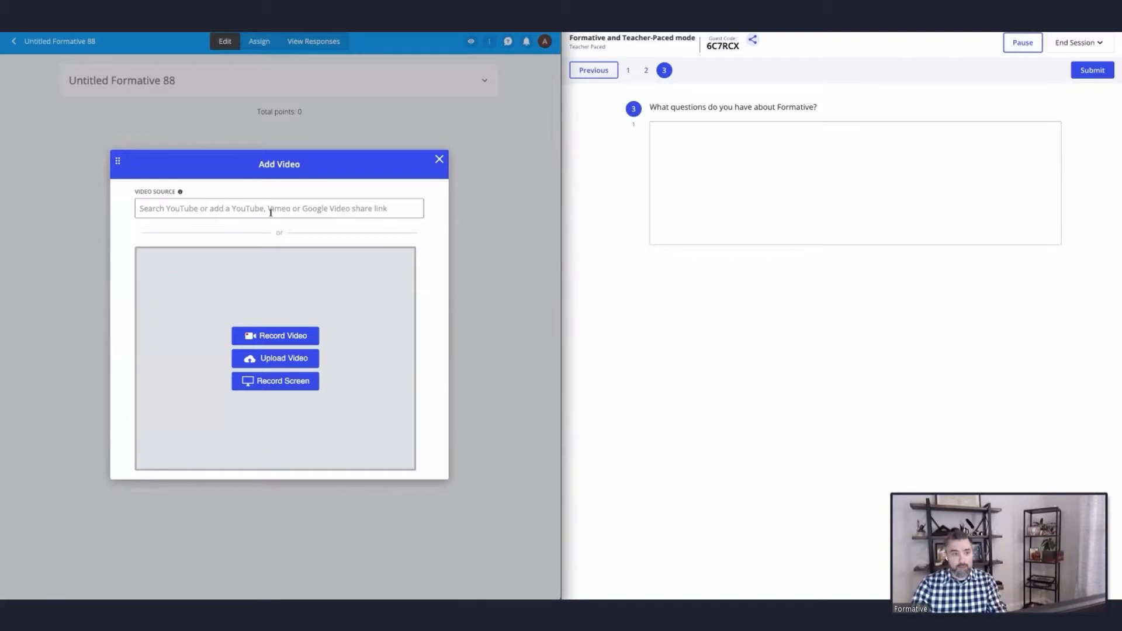
type("https://www.youtube.com/watch?v=MfWyzrkFkg8")
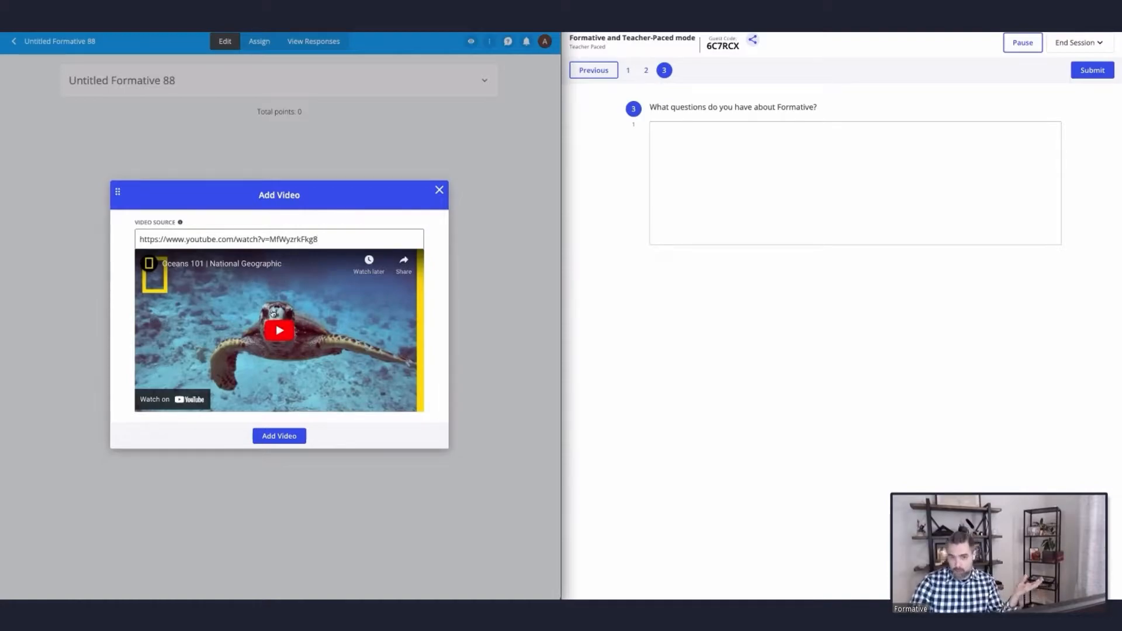
left_click(287, 433)
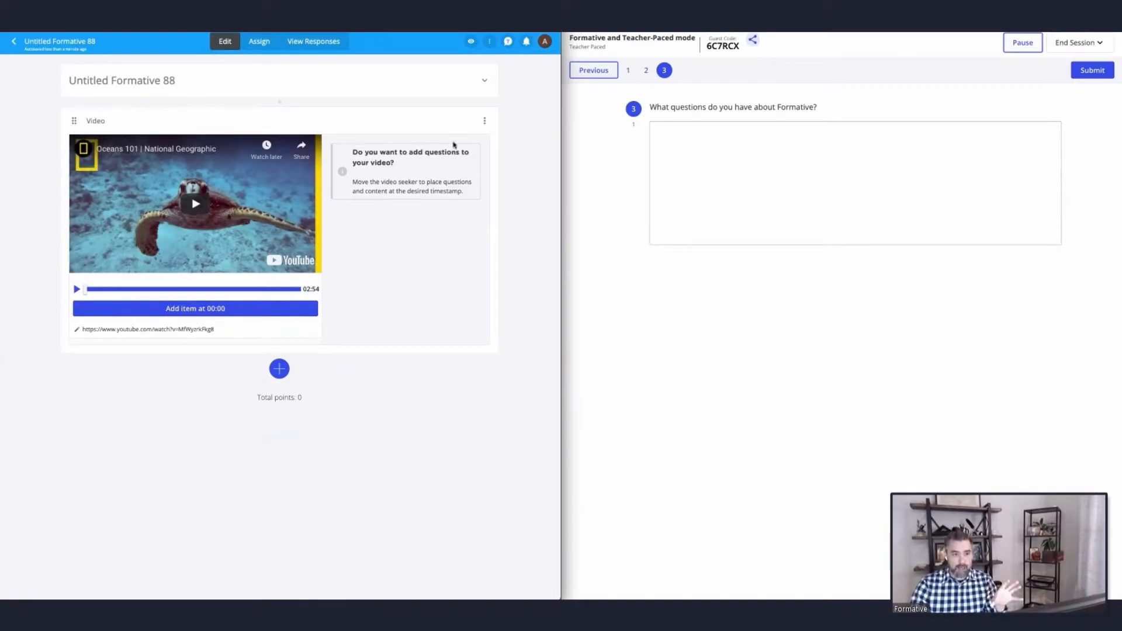
left_click(484, 122)
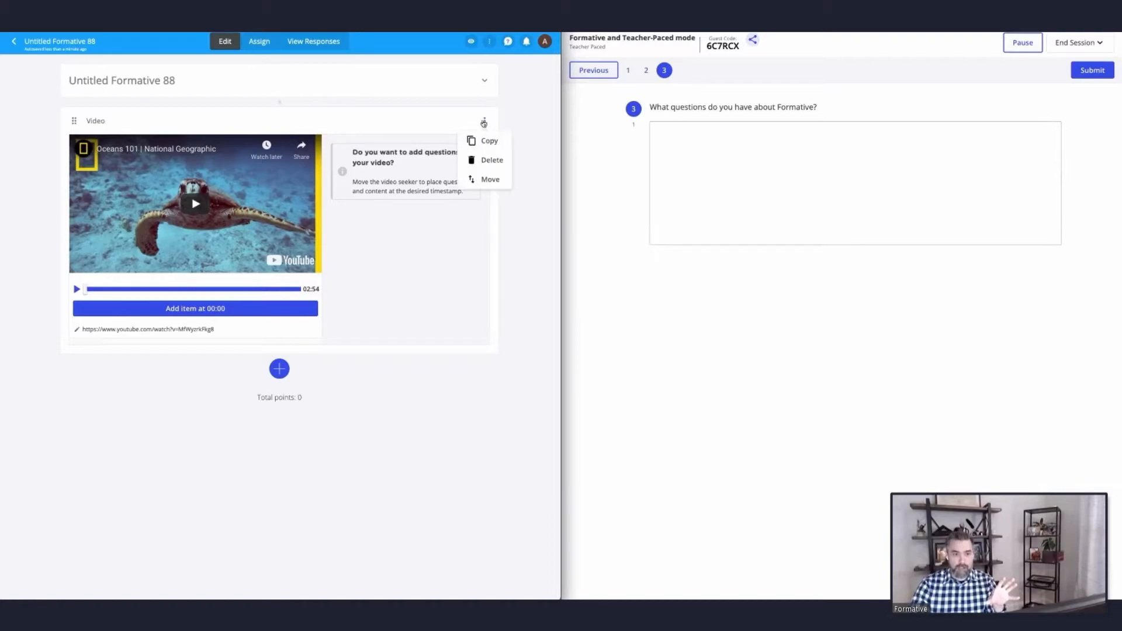
left_click(411, 234)
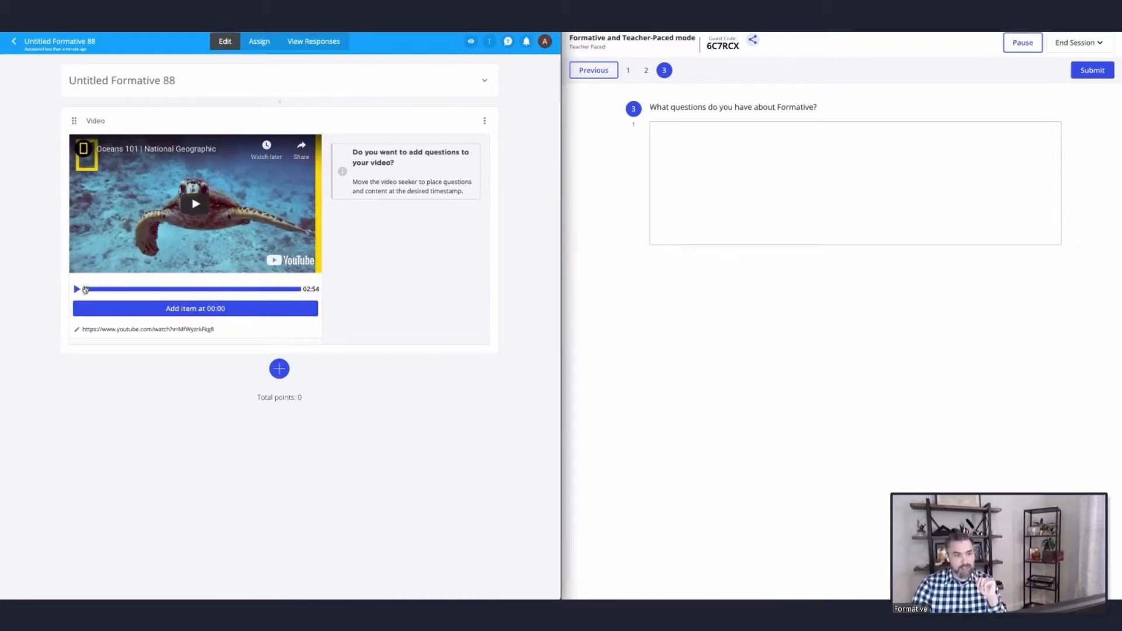
Step: Insert a Matching question at 00:36 in the Oceans 101 video
left_click_drag(88, 291, 129, 289)
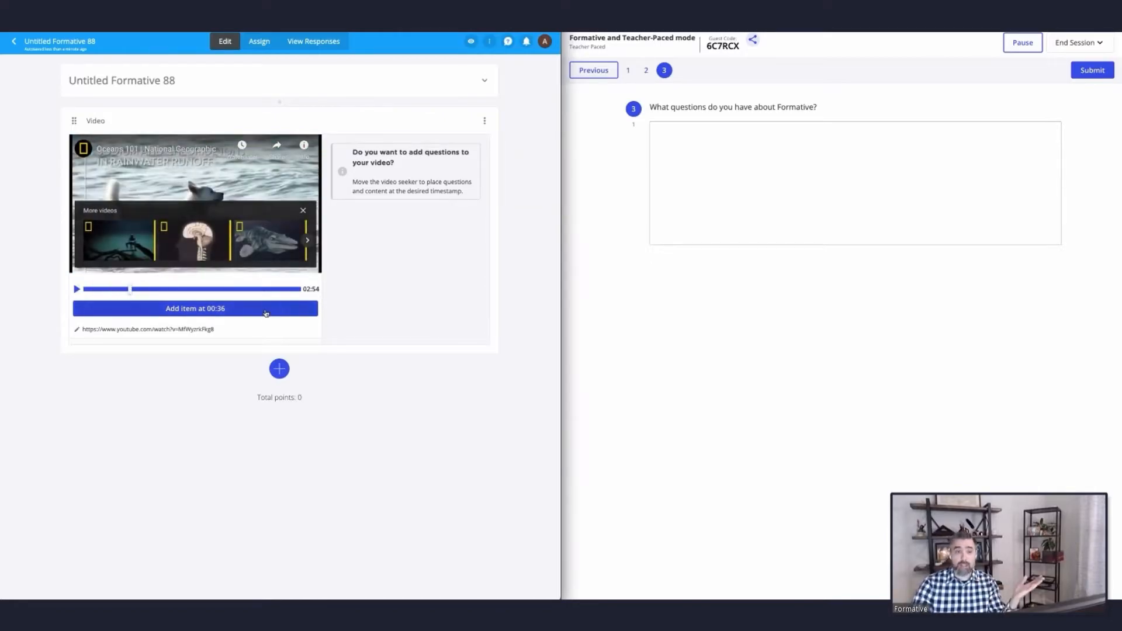
left_click(248, 312)
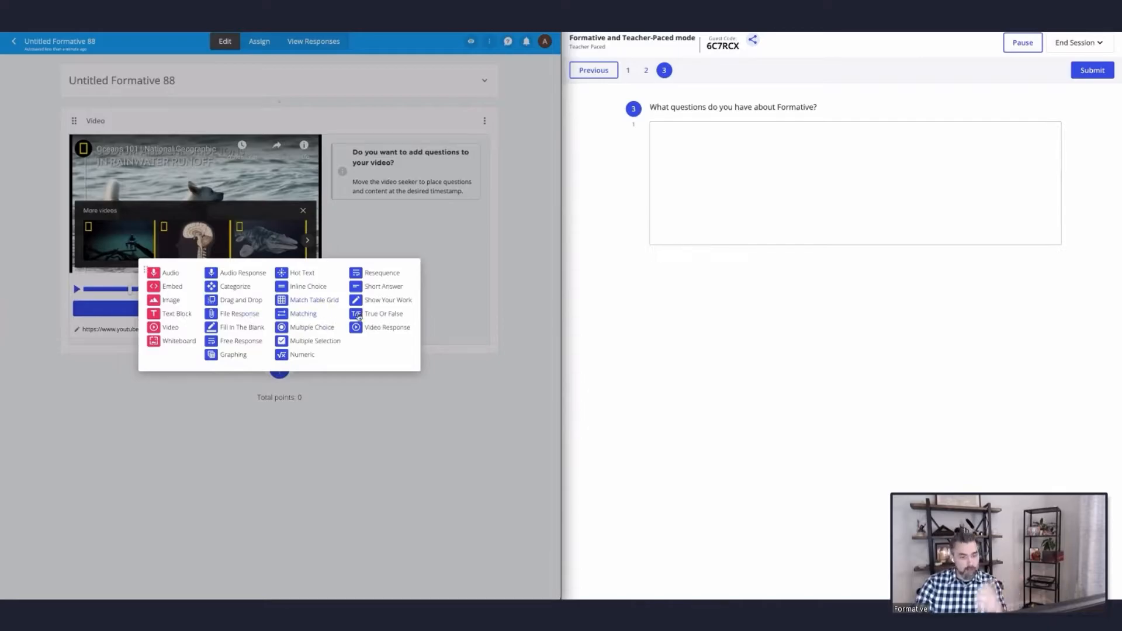
left_click(308, 315)
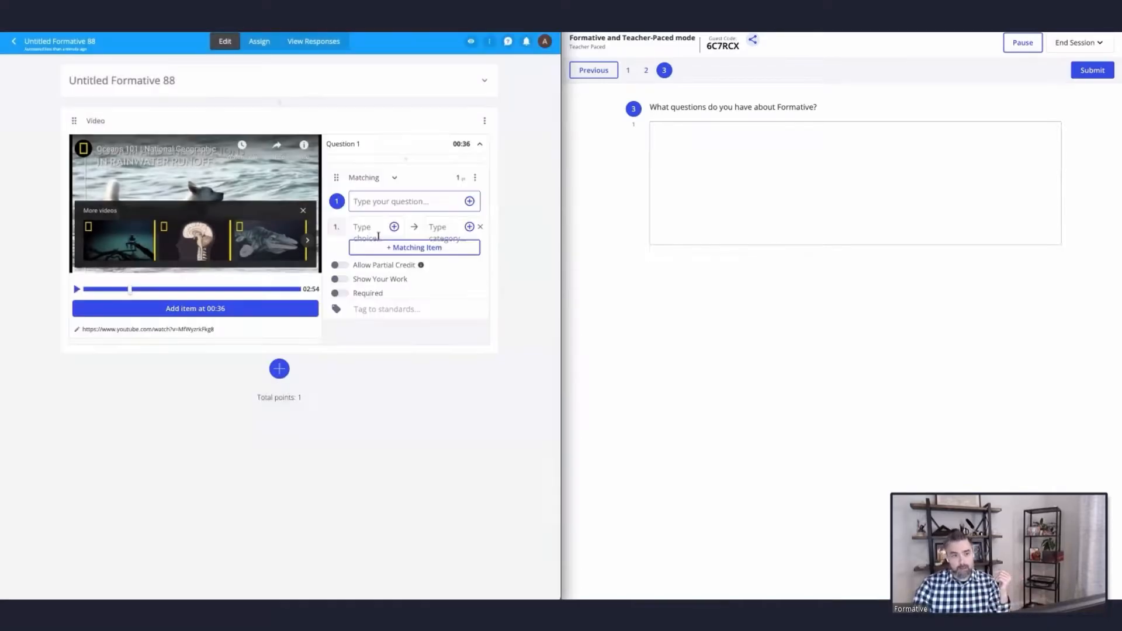
Step: Insert a Multiple Choice question at 01:01 and a Short Answer question at 01:42 in the video
left_click(161, 290)
left_click(171, 313)
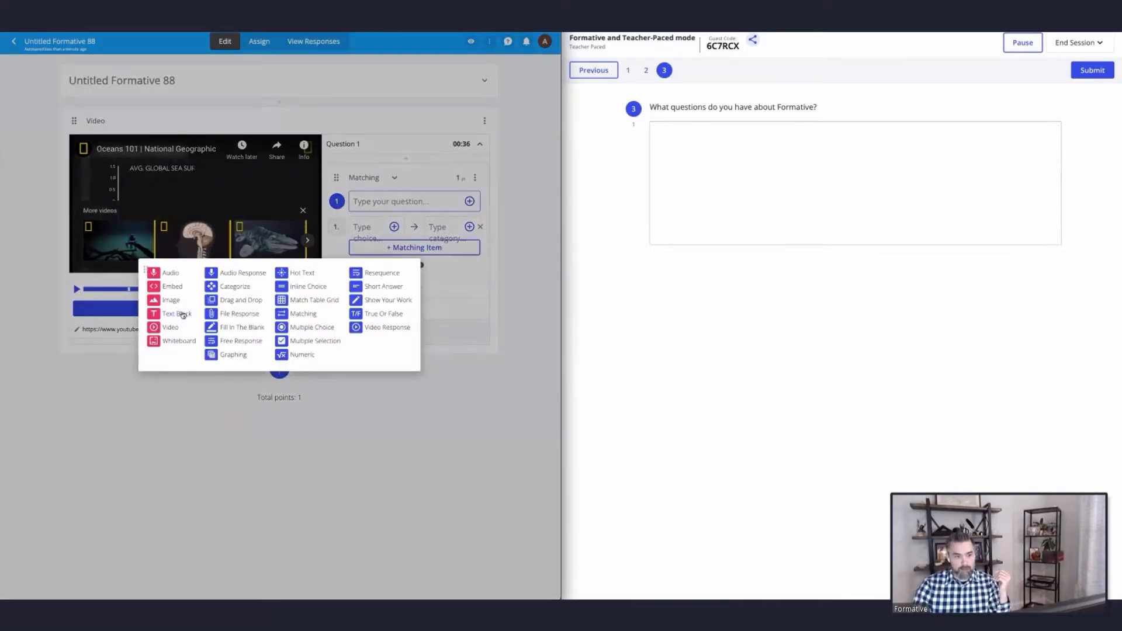
left_click(307, 332)
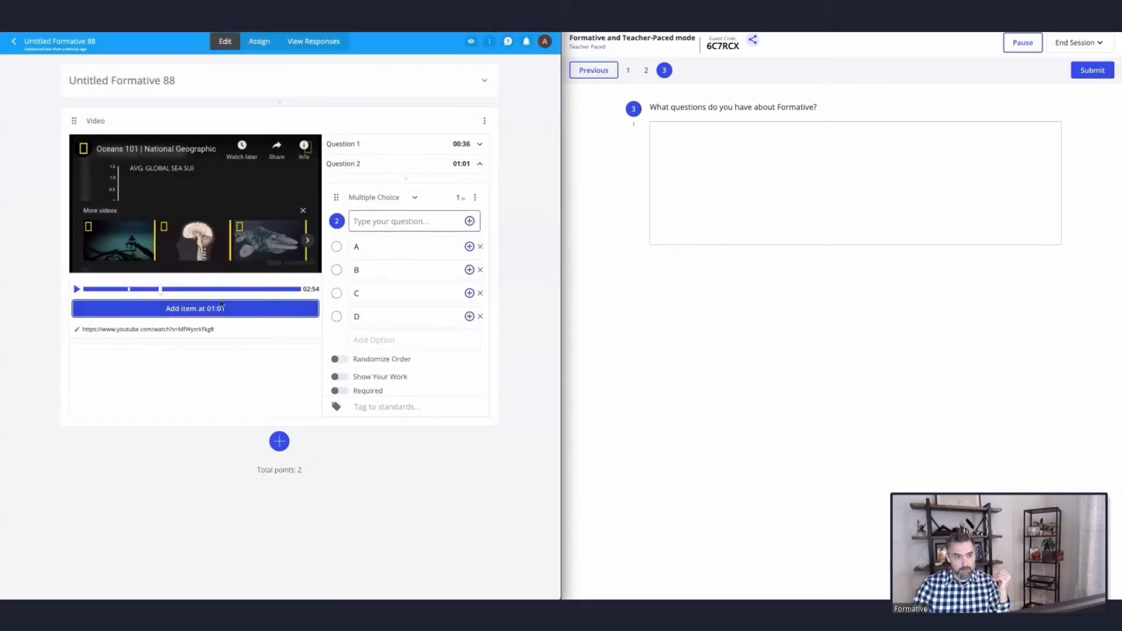
left_click(225, 309)
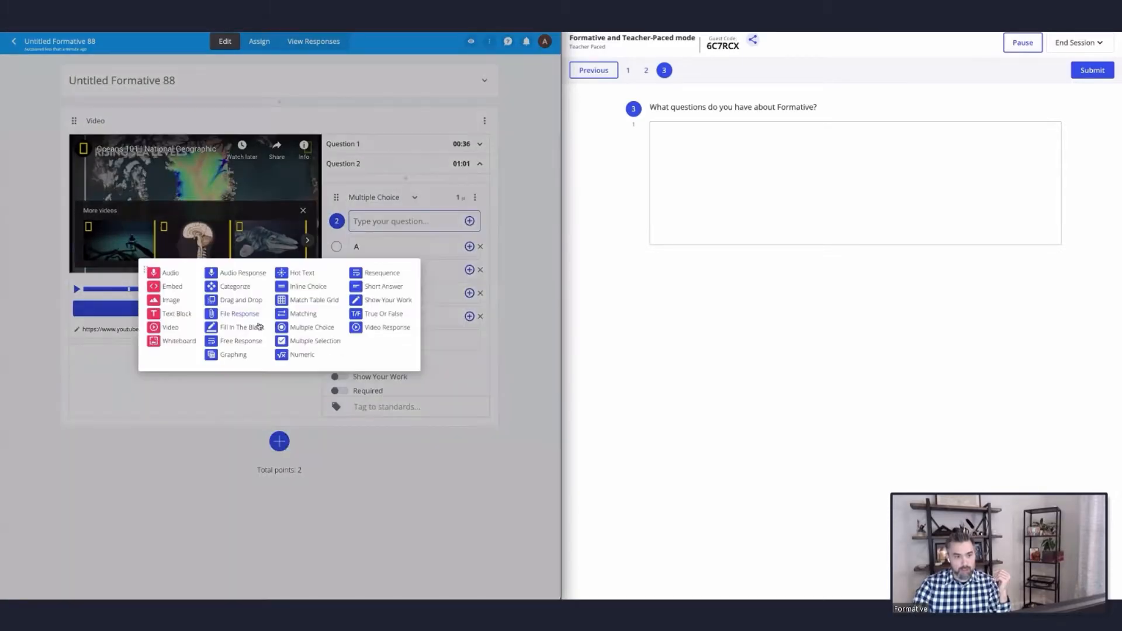
left_click(375, 287)
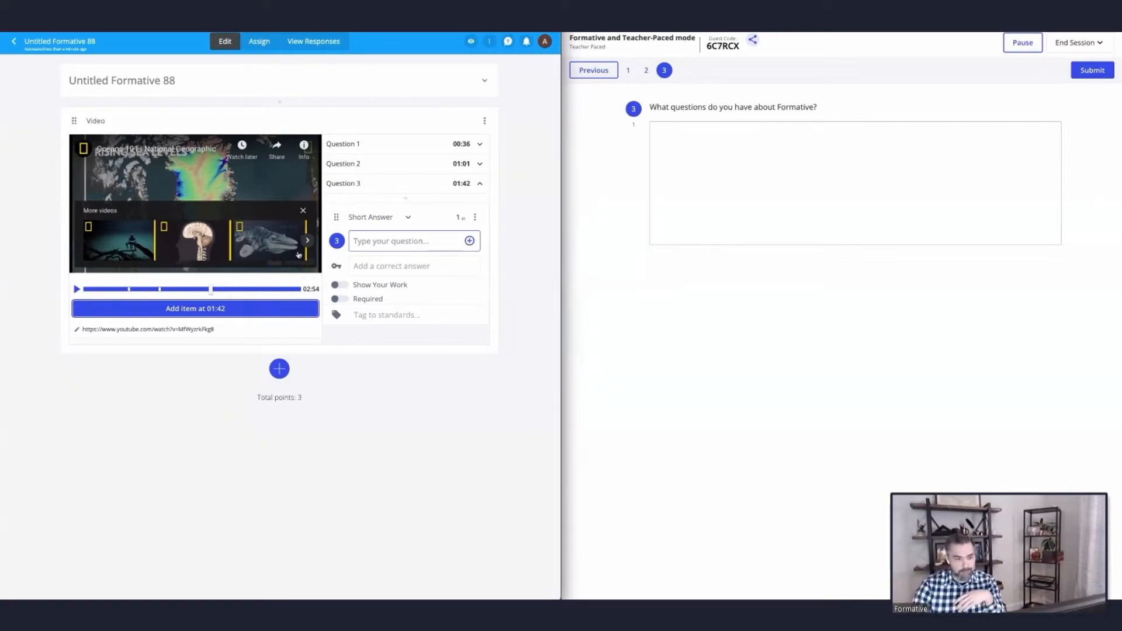
Step: Add the Mickey Mouse worksheet PDF from the first listed Google Drive account below the video as an enhanced document
left_click(283, 367)
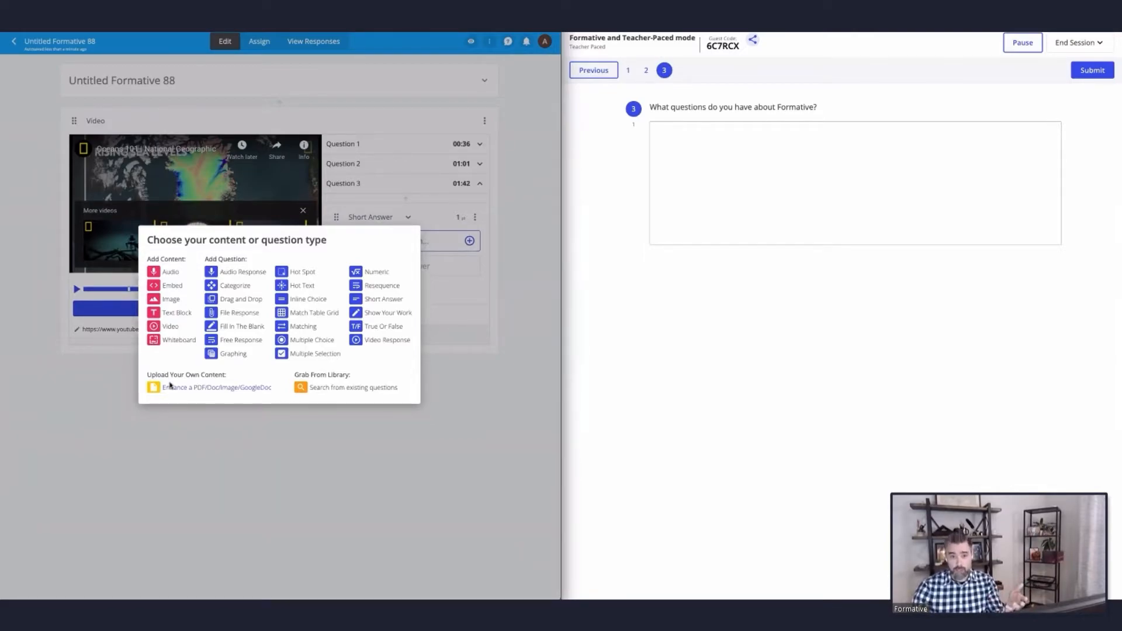
left_click(219, 389)
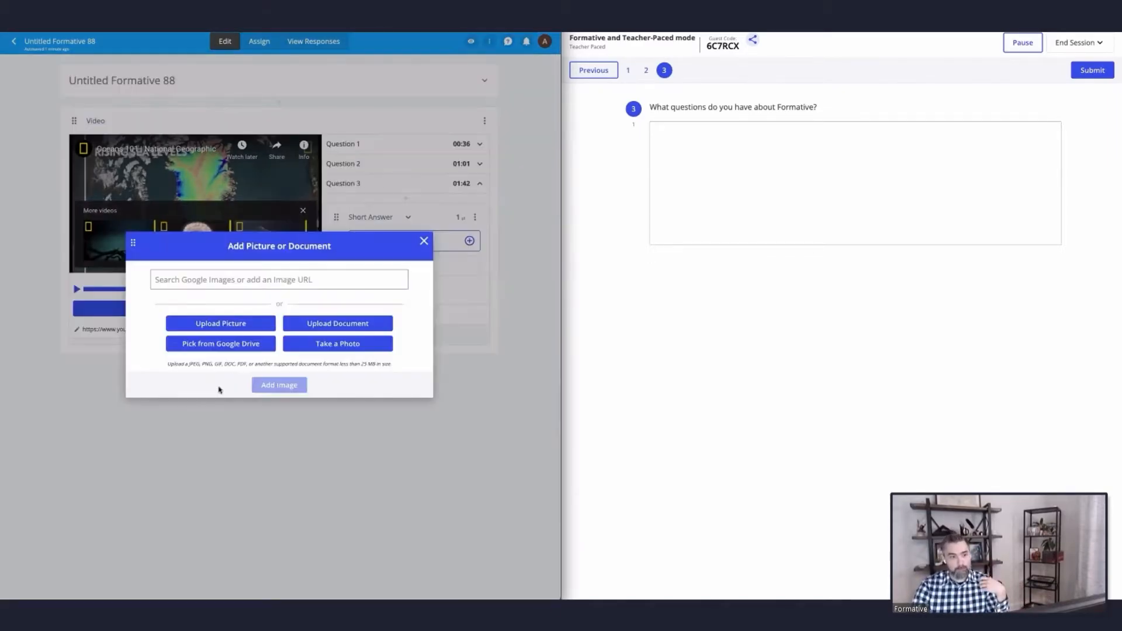
left_click(228, 347)
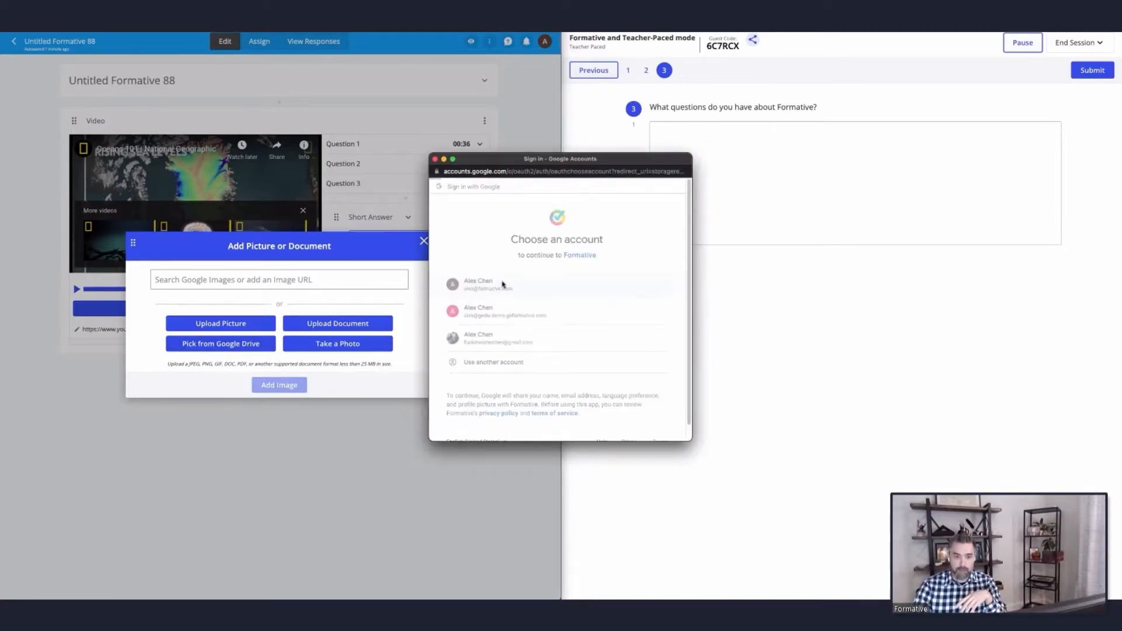
left_click(491, 285)
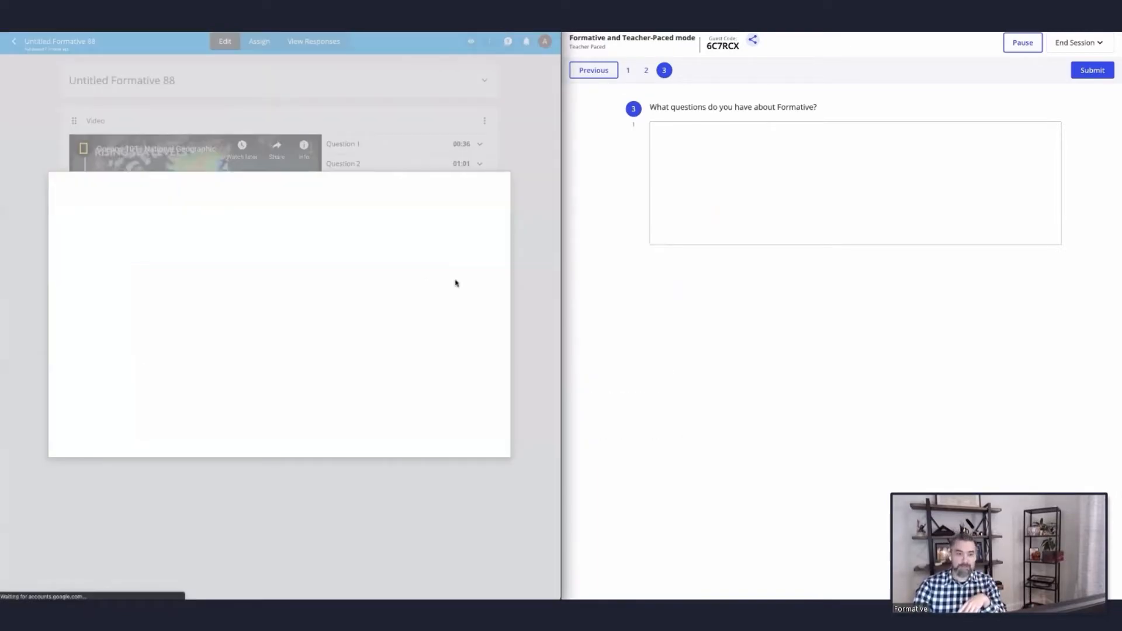
left_click(202, 207)
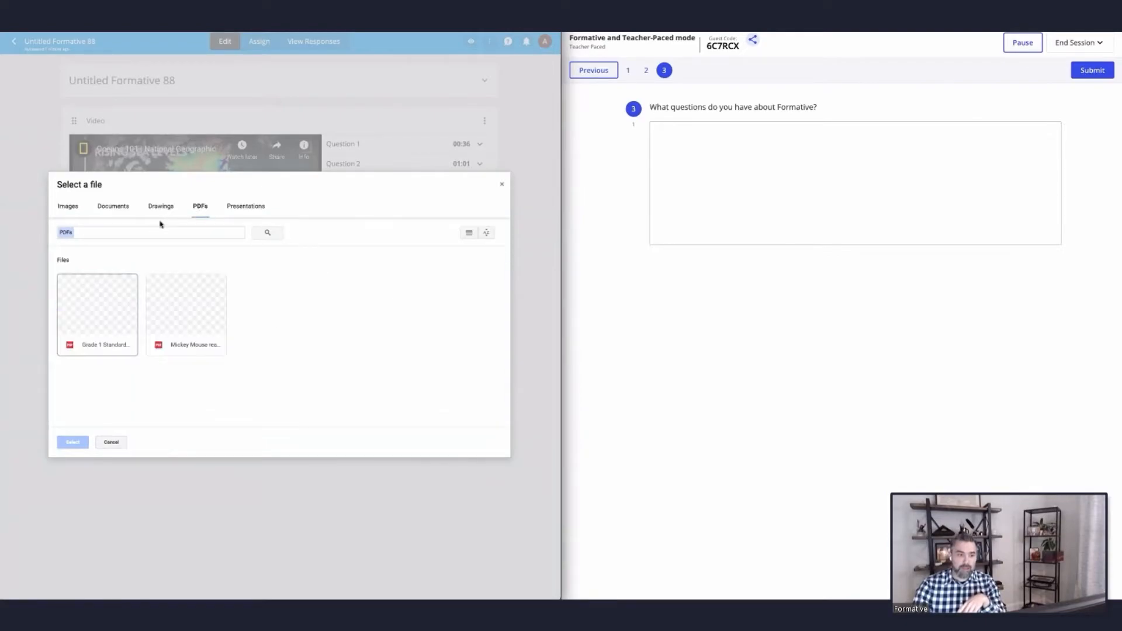
left_click(207, 308)
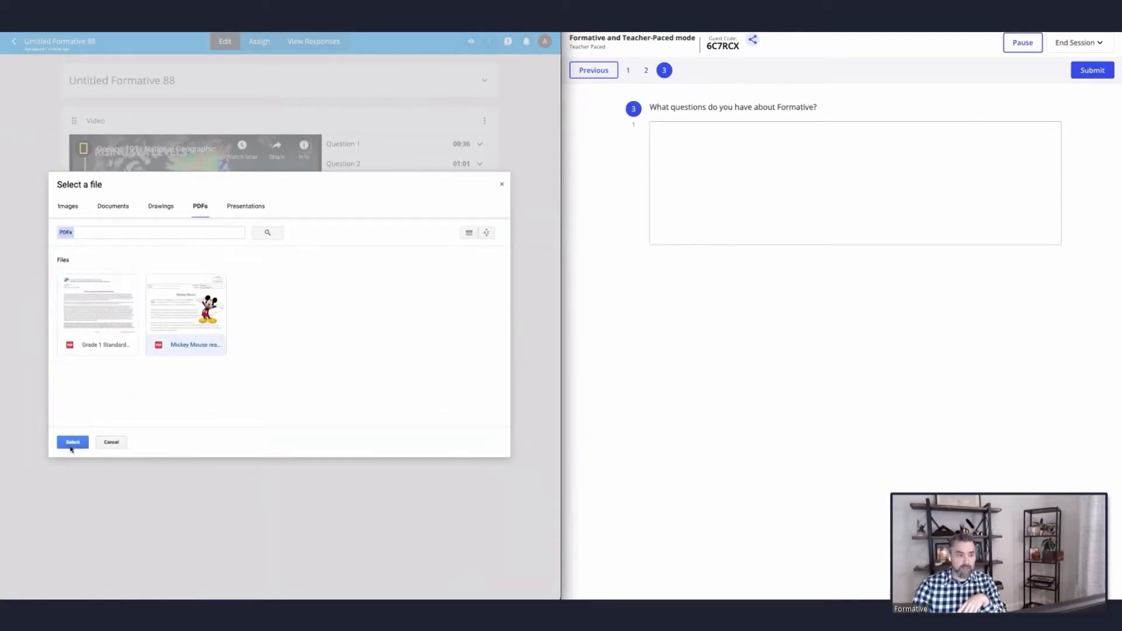
left_click(72, 443)
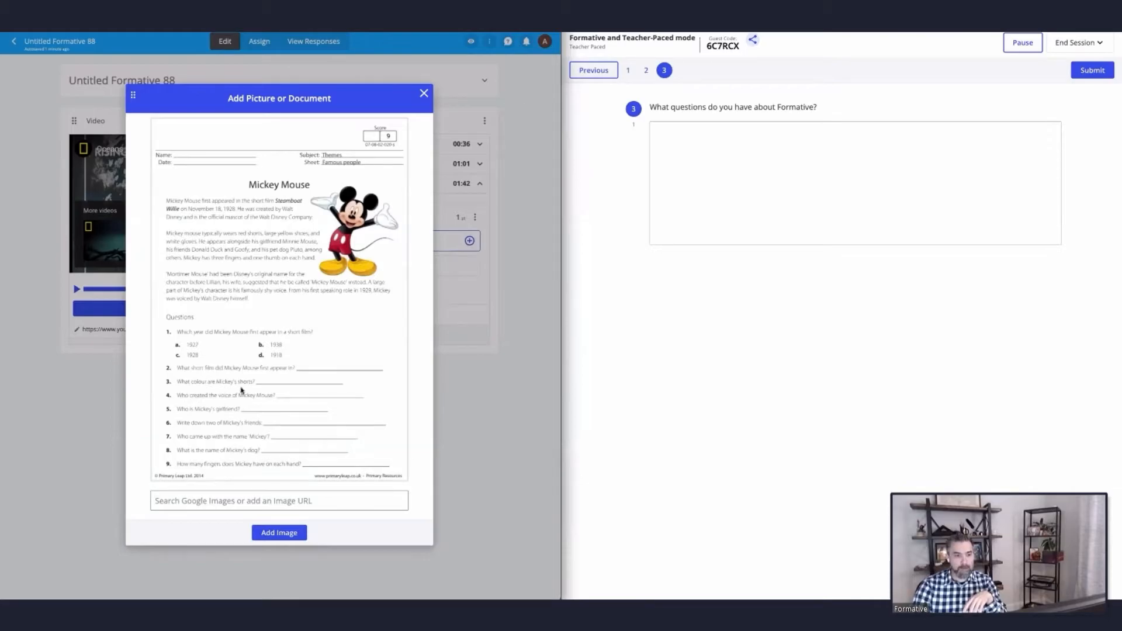
left_click(284, 533)
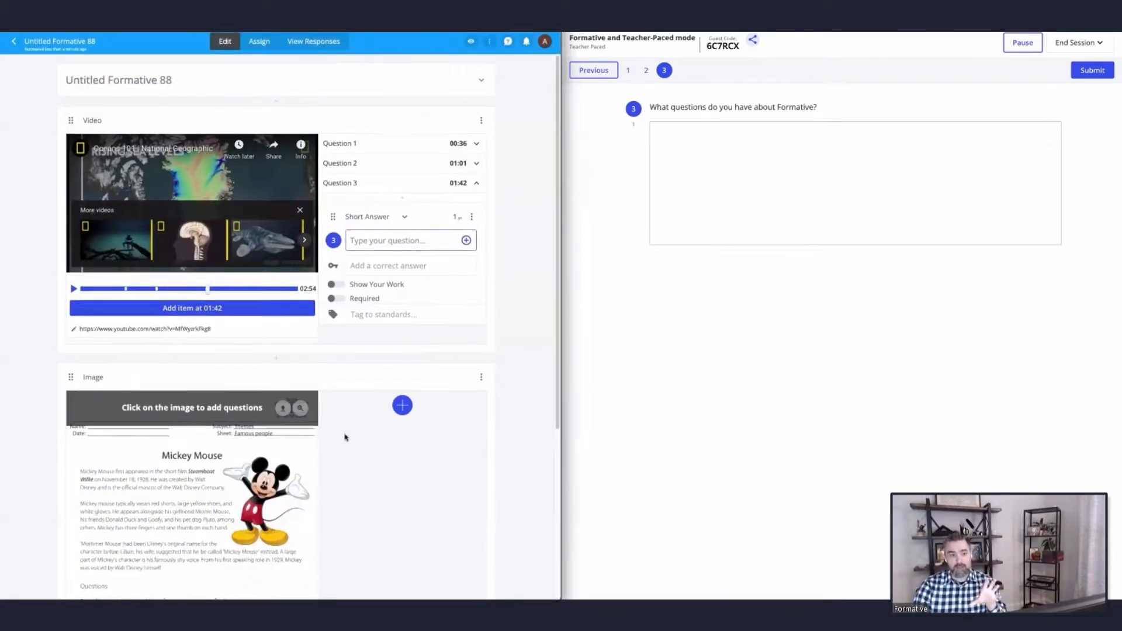
Step: Place a Multiple Choice question on the worksheet's question 1 and mark C as the correct answer
scroll(347, 439, "down", 4)
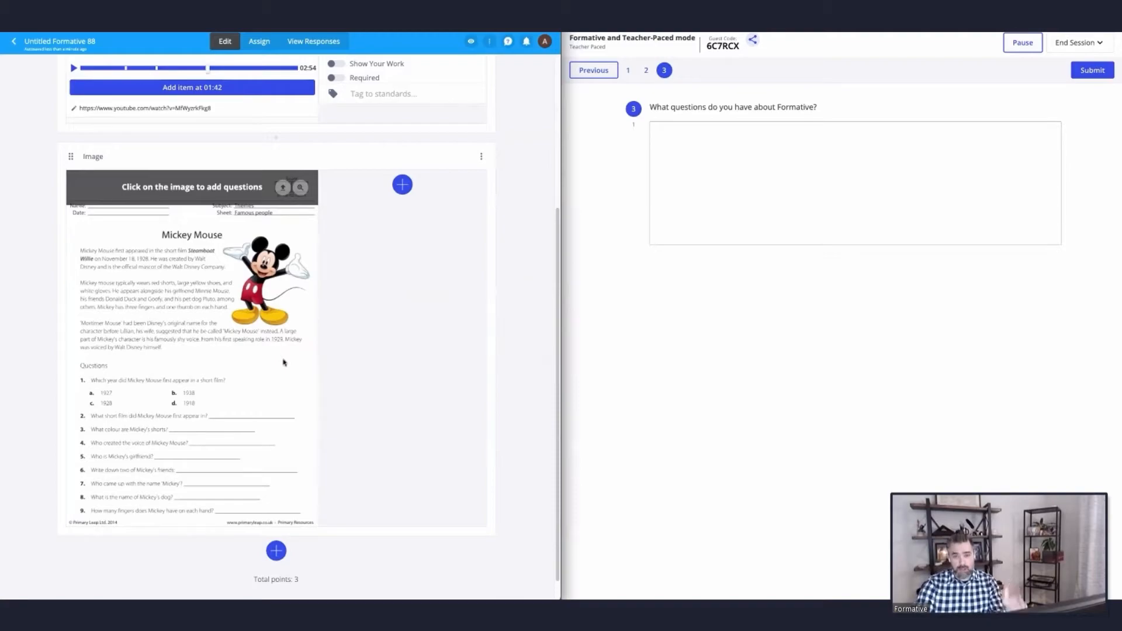
scroll(228, 377, "down", 1)
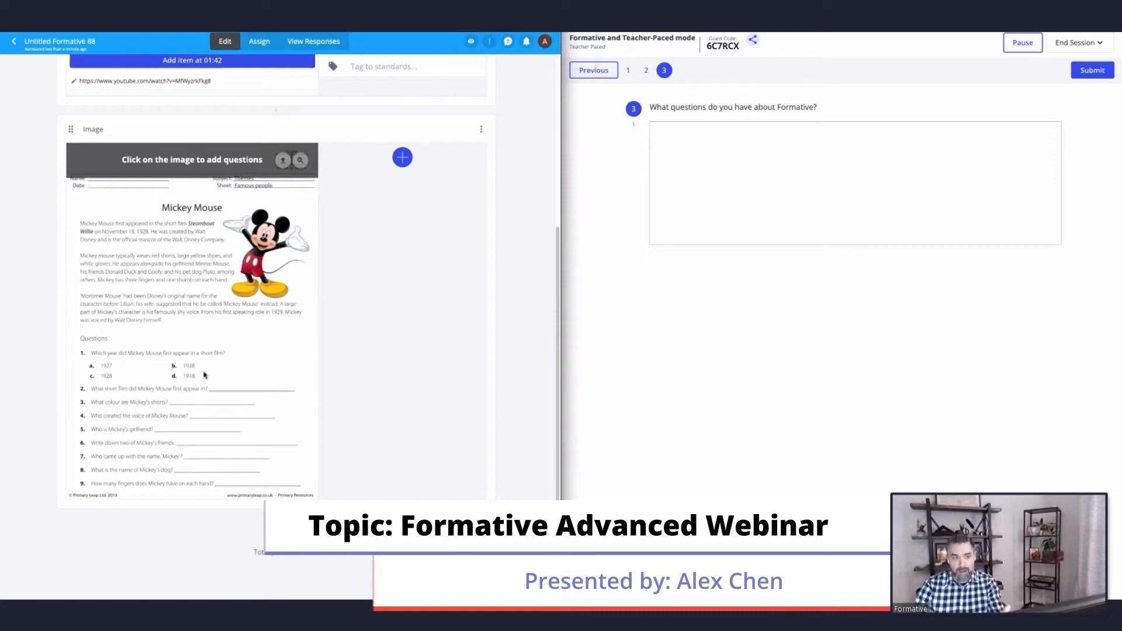
left_click(82, 354)
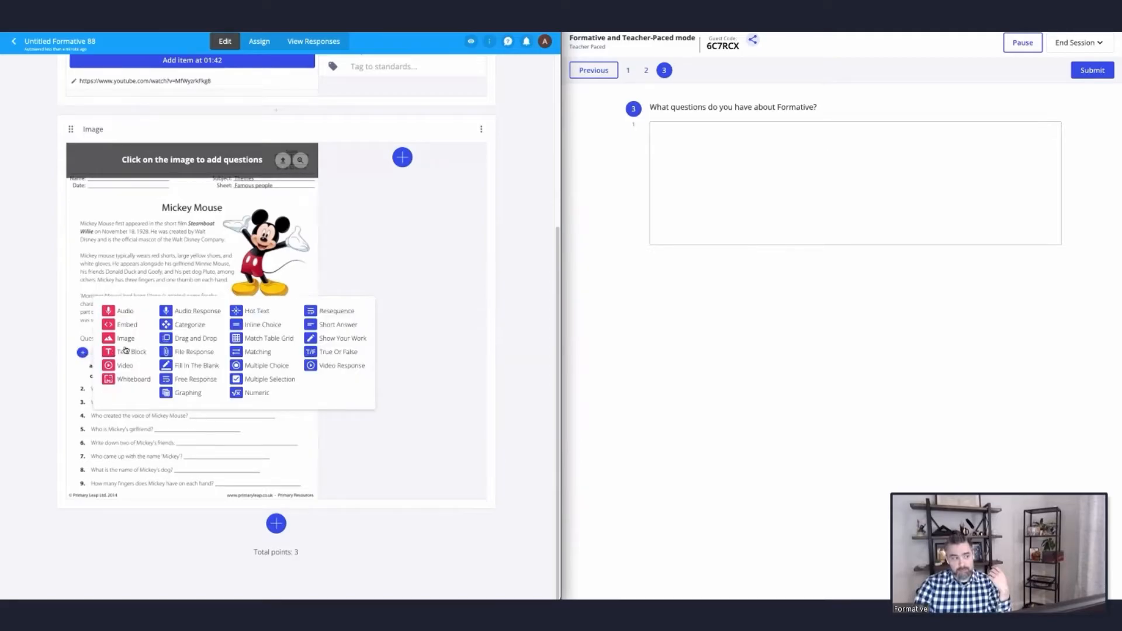
left_click(270, 367)
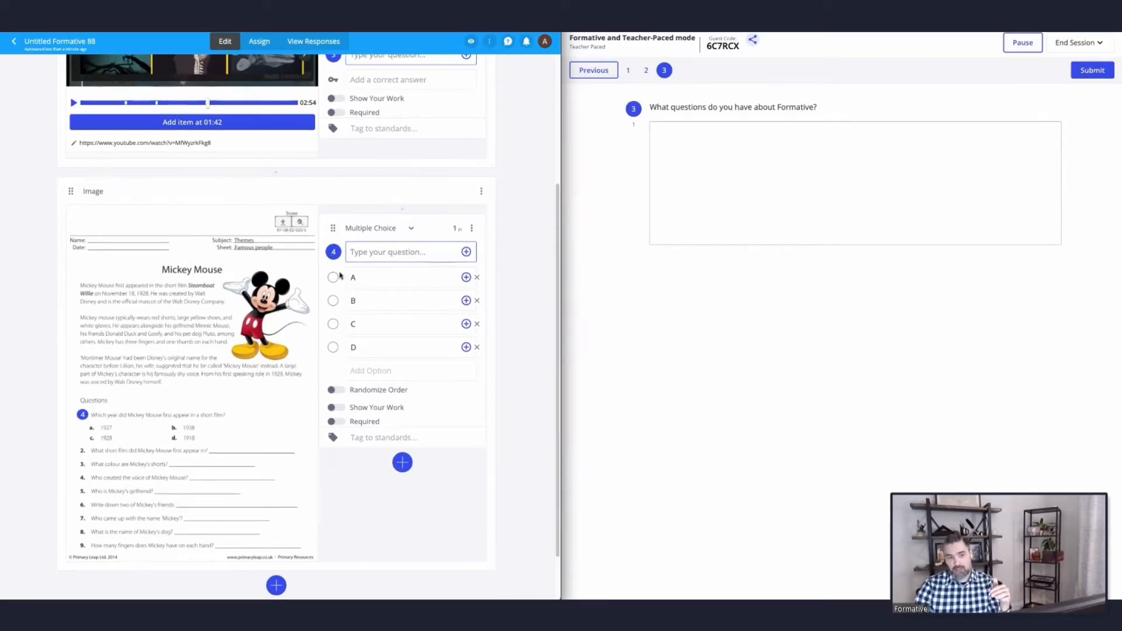
scroll(333, 246, "up", 3)
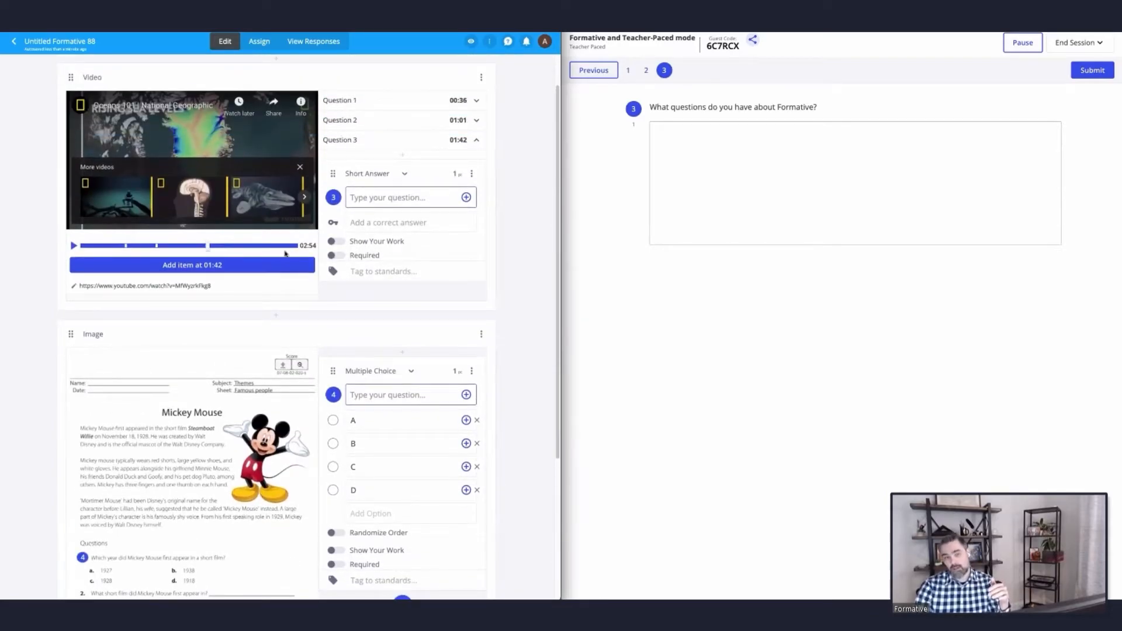
scroll(269, 273, "down", 2)
scroll(269, 273, "down", 2)
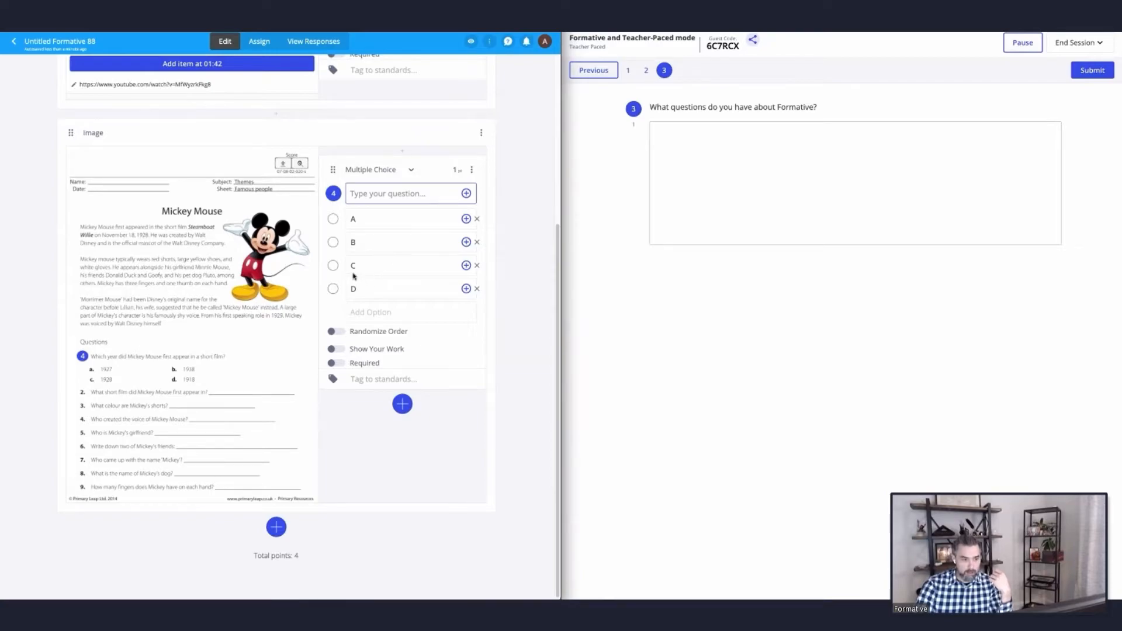
left_click(332, 267)
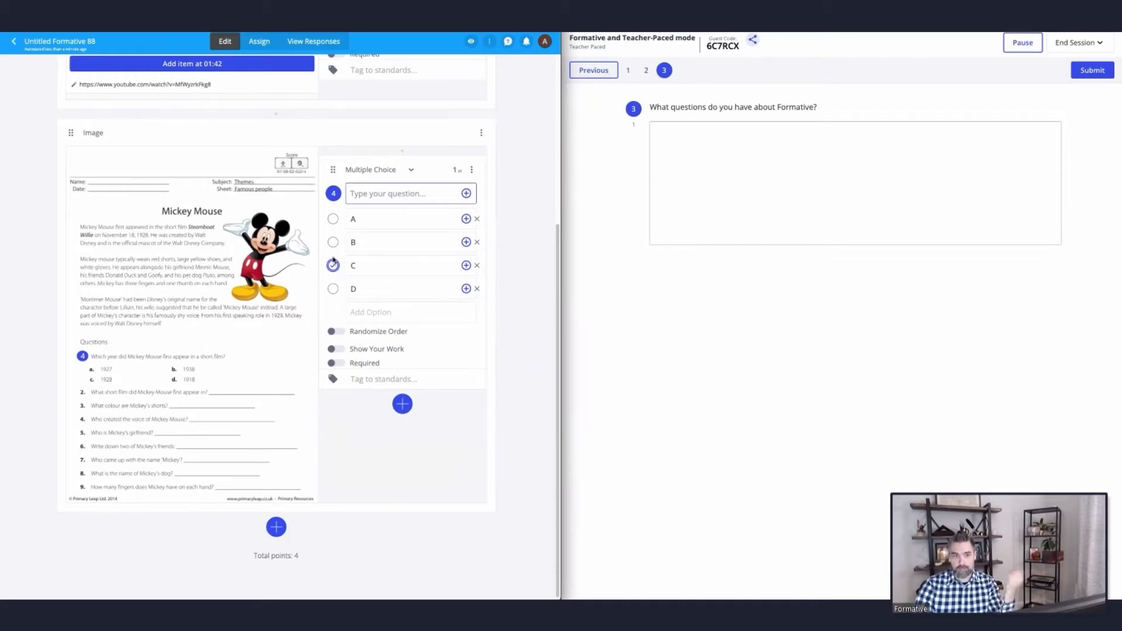
Step: Preview the formative as a student, look through the video and worksheet items, and close the preview
left_click(471, 41)
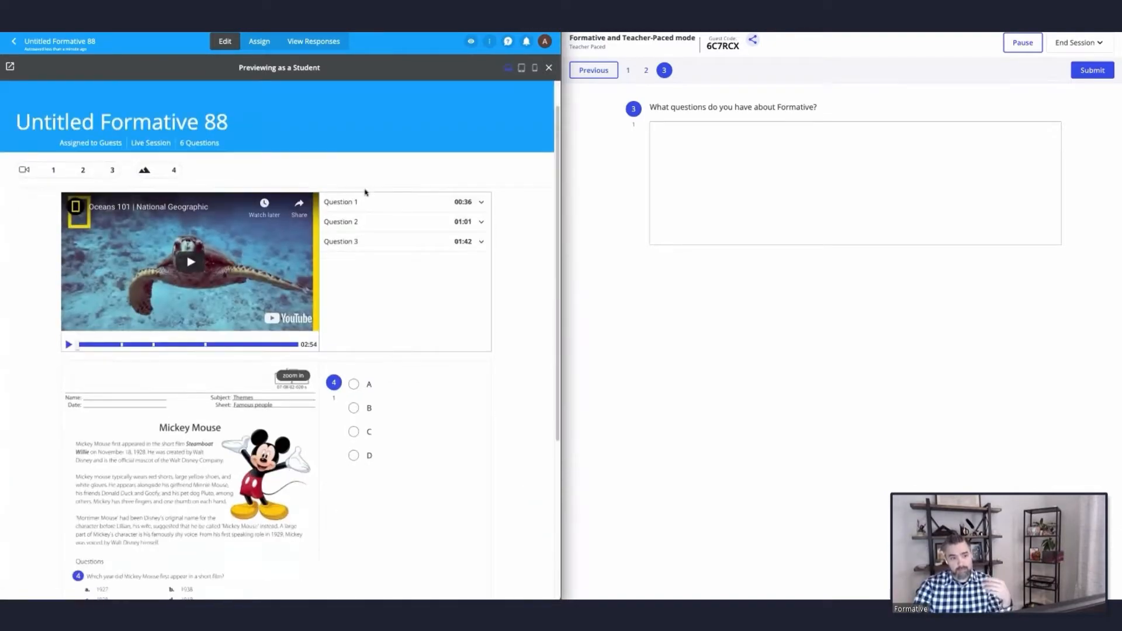
scroll(234, 292, "down", 4)
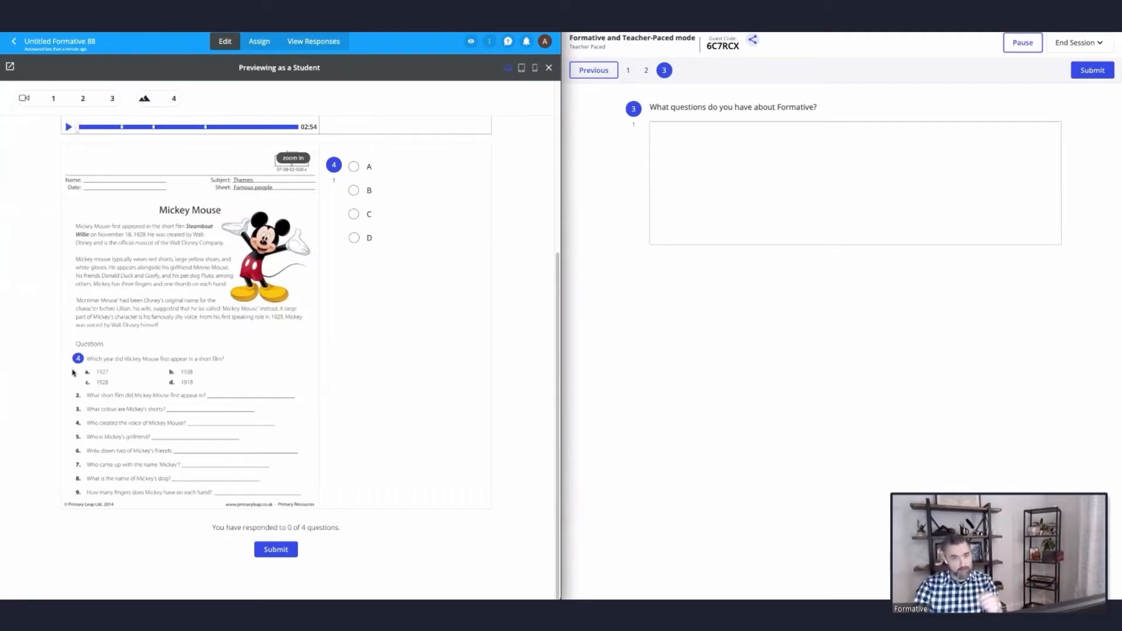
scroll(107, 359, "up", 5)
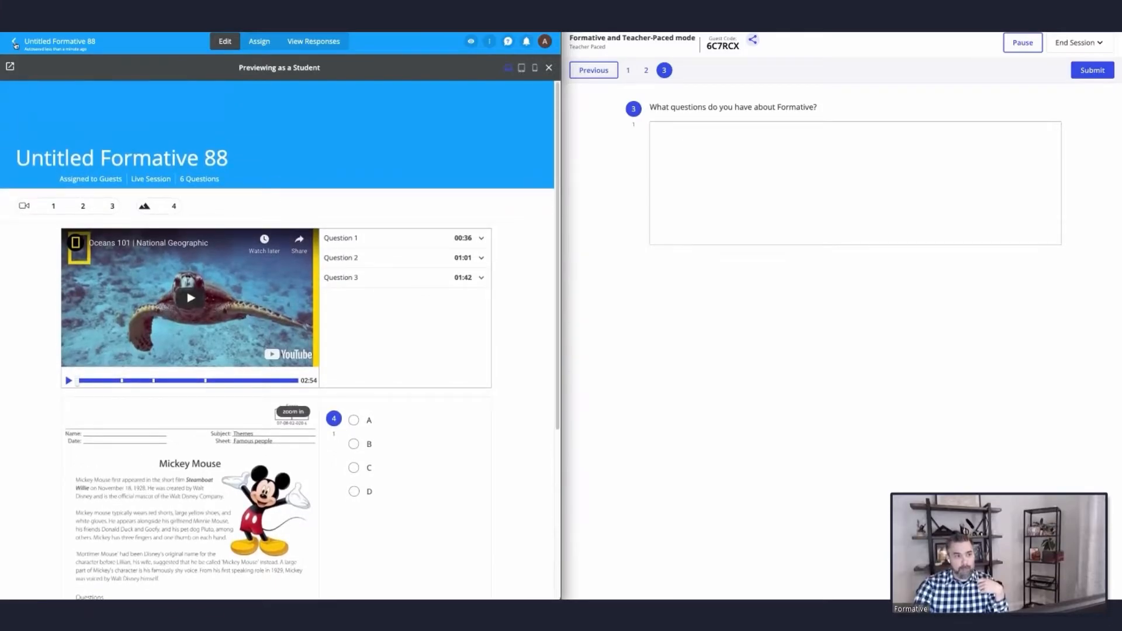
left_click(548, 68)
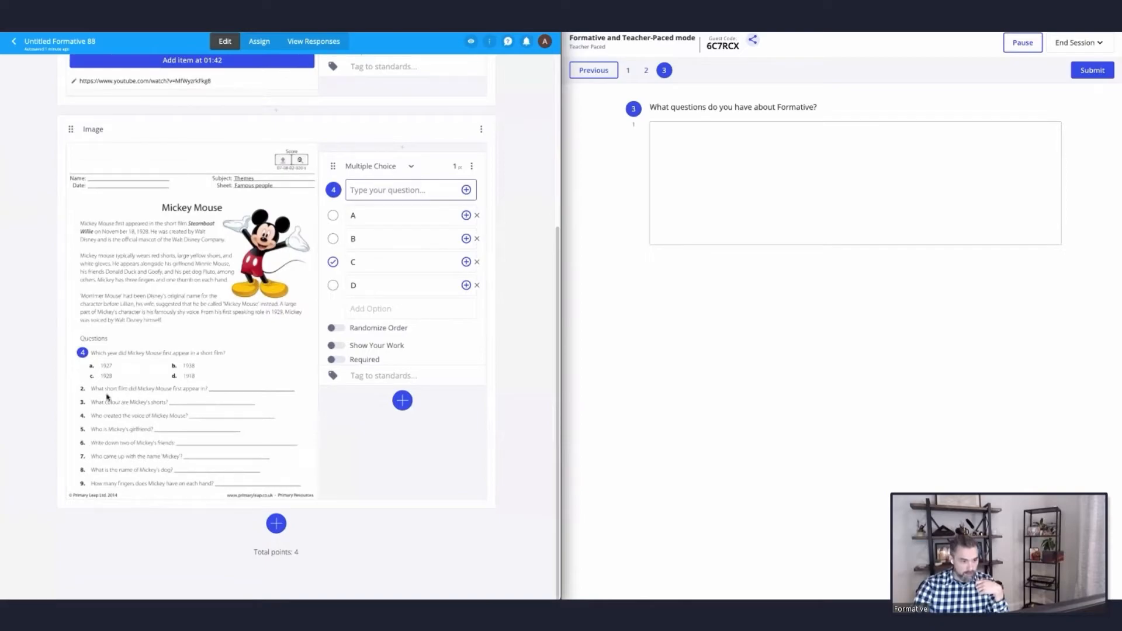
Step: Place a Short Answer question on the worksheet's question 5 with the correct answer "minnie" and allow partial match
left_click(82, 429)
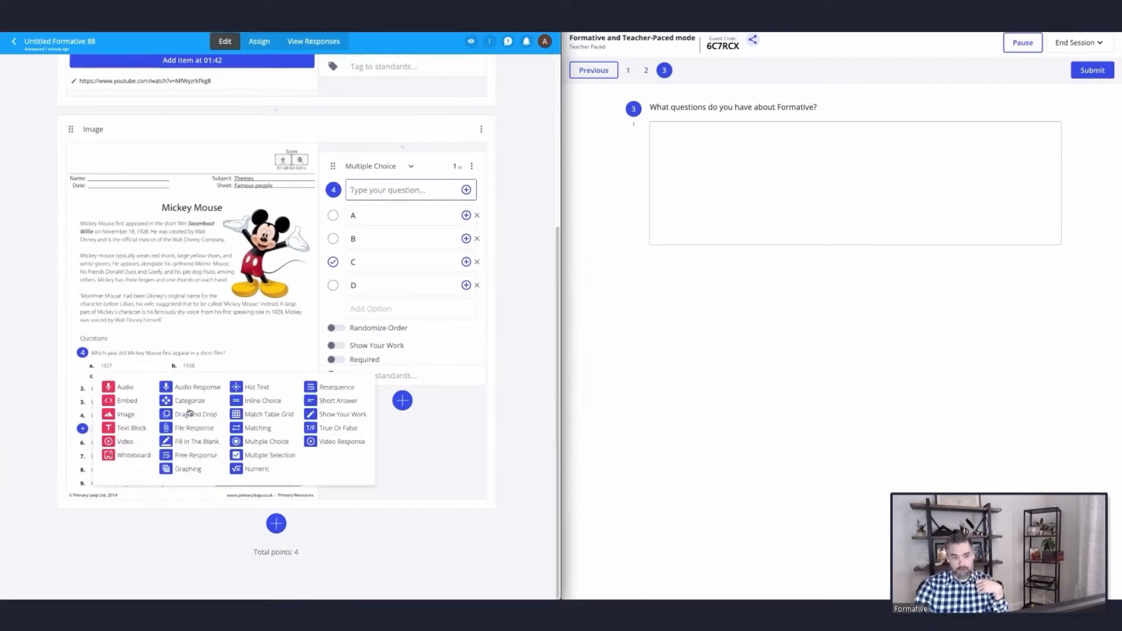
left_click(315, 402)
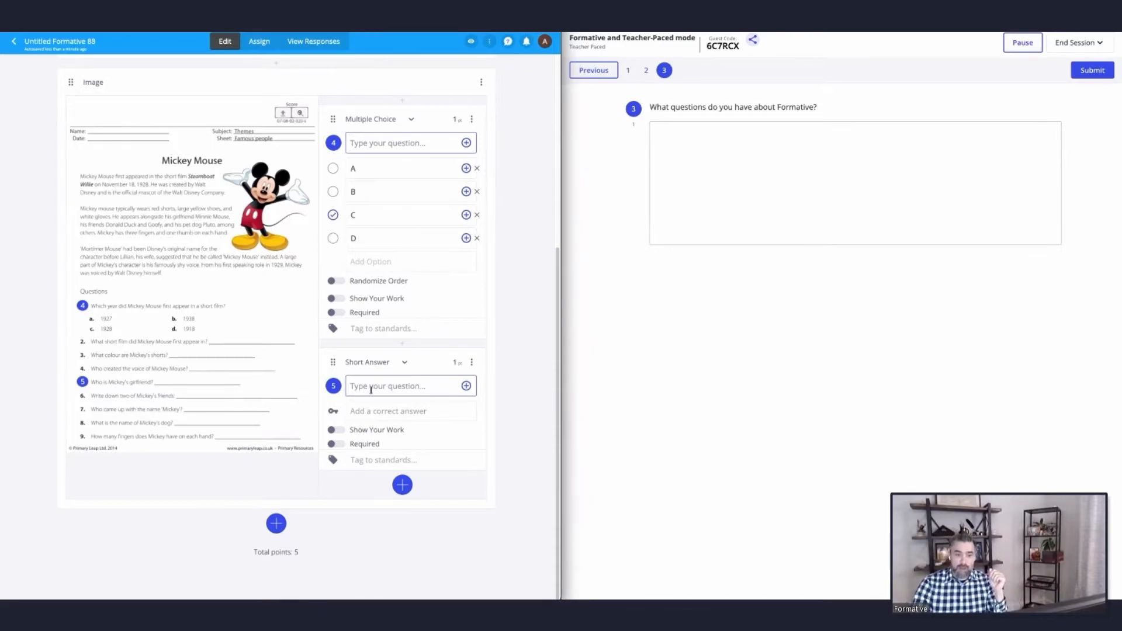
left_click(380, 409)
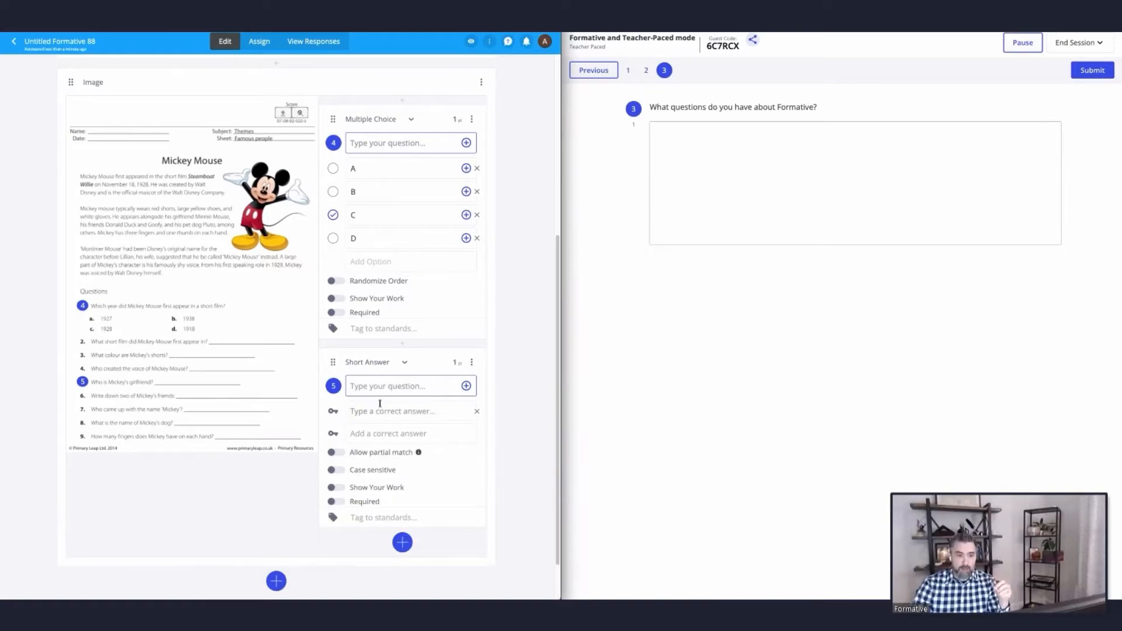
type("minnie")
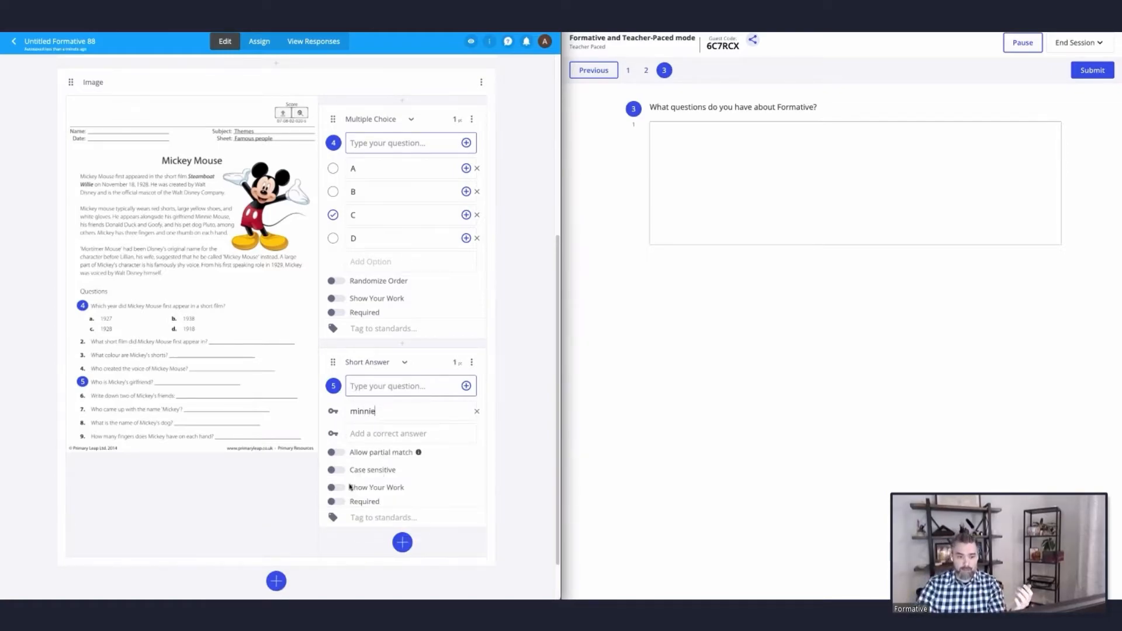
left_click(337, 453)
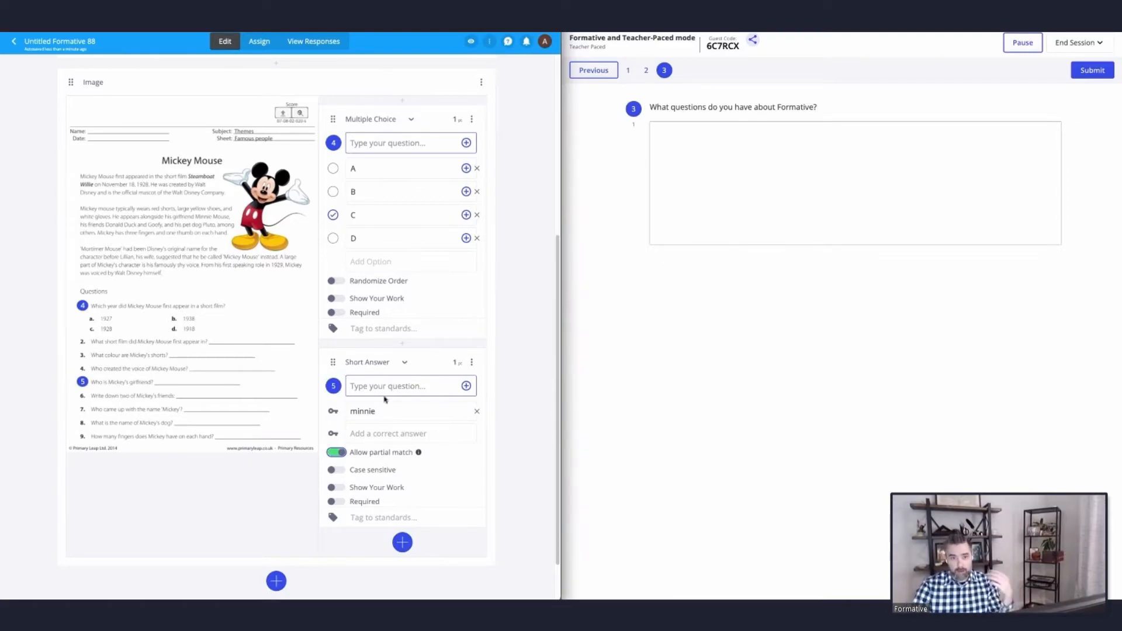
Step: Record a short audio clip and add it as an Audio content item below the worksheet
scroll(312, 414, "down", 3)
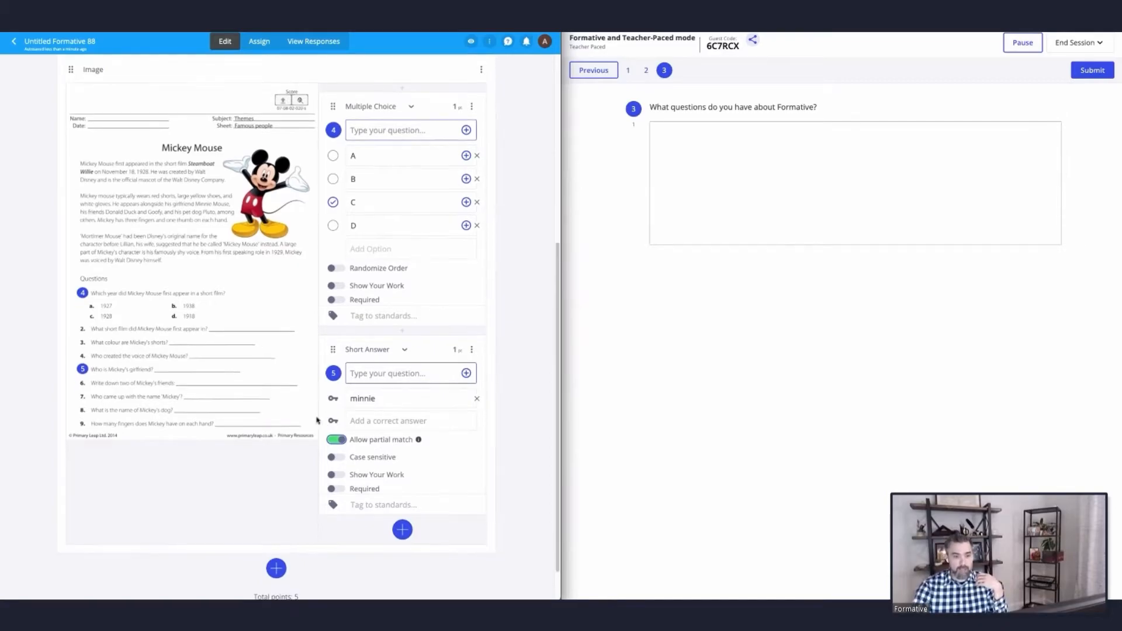
scroll(305, 446, "up", 2)
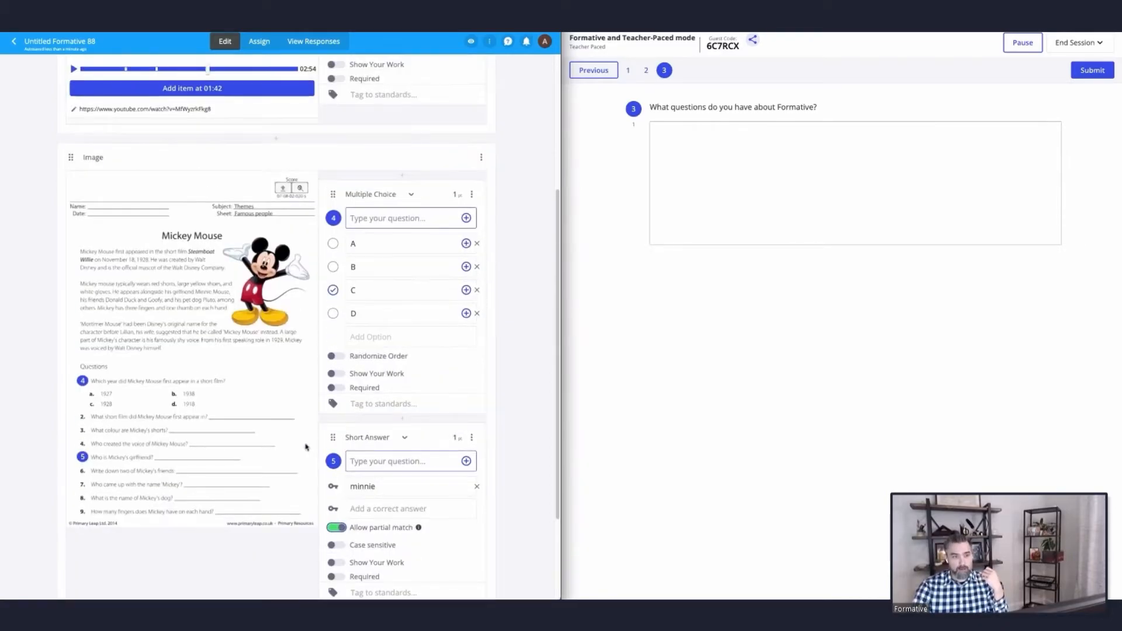
scroll(288, 481, "down", 2)
left_click(276, 523)
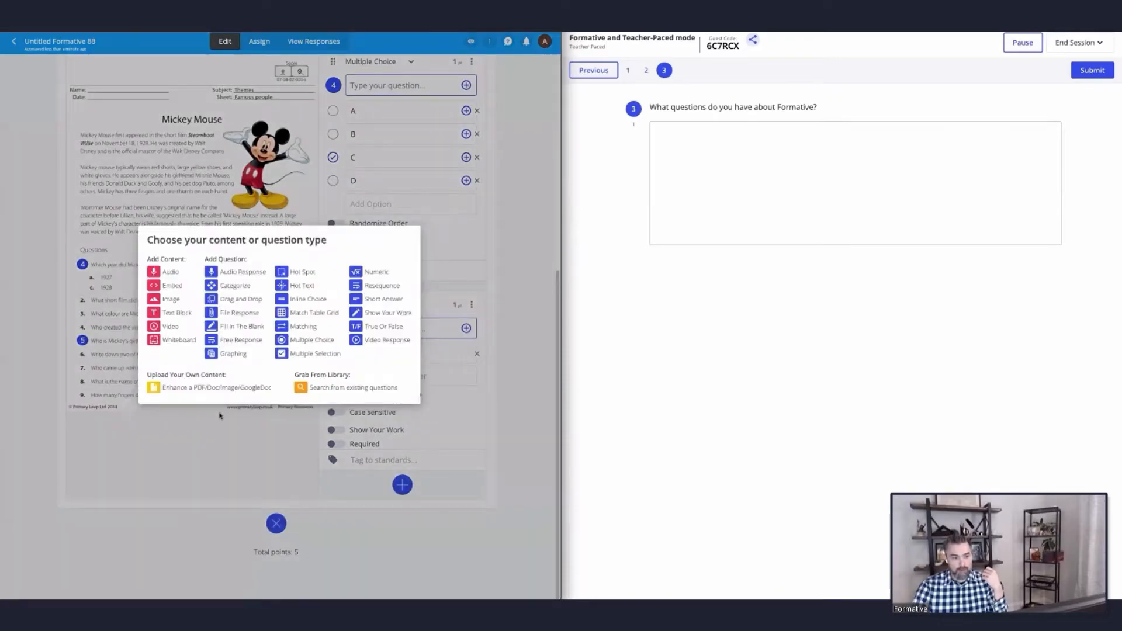
left_click(170, 273)
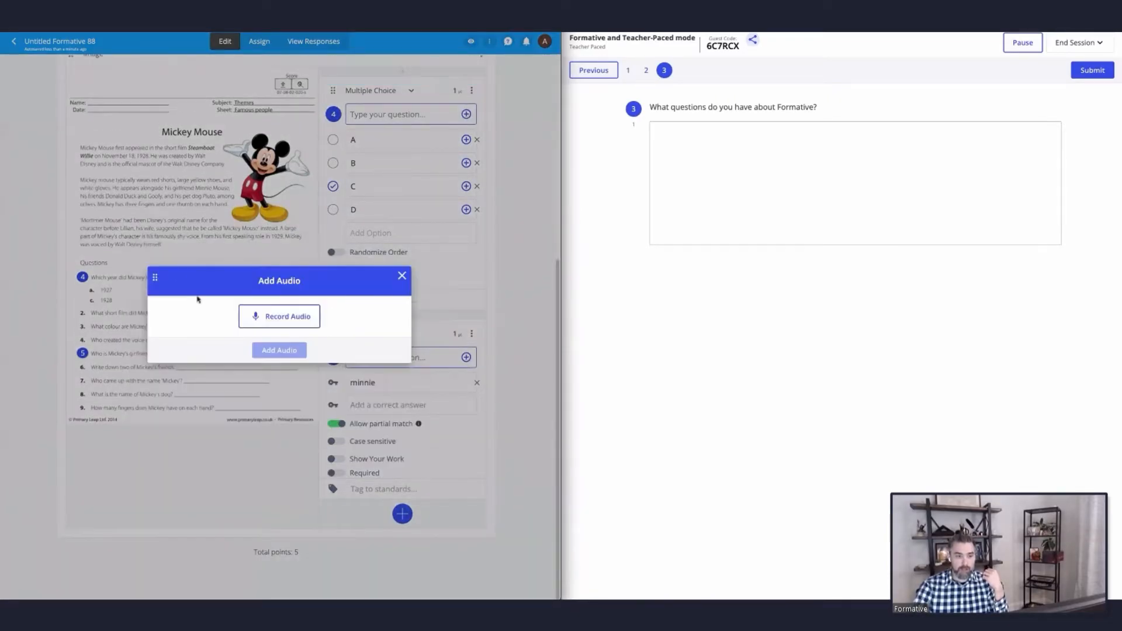
left_click(281, 321)
left_click(282, 320)
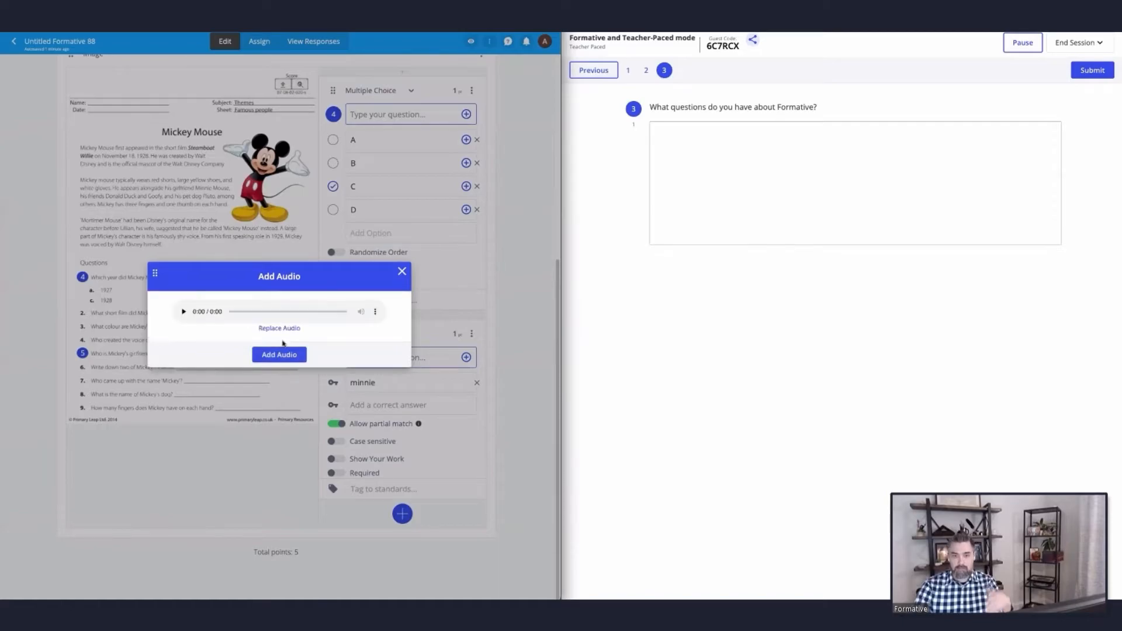
left_click(280, 353)
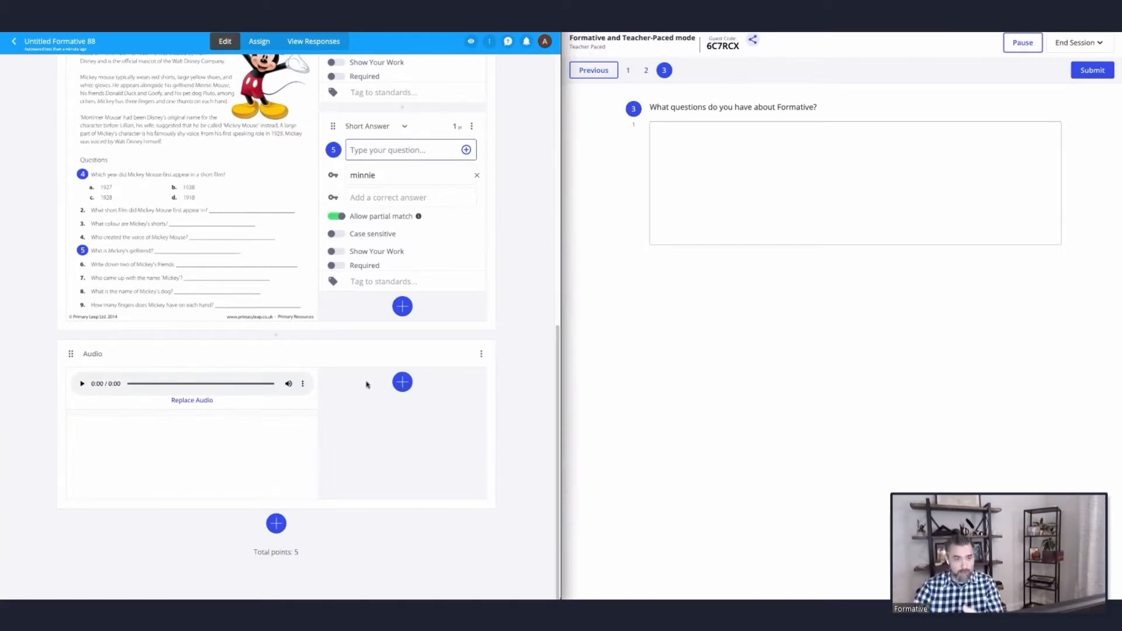
scroll(368, 386, "up", 4)
scroll(350, 401, "down", 4)
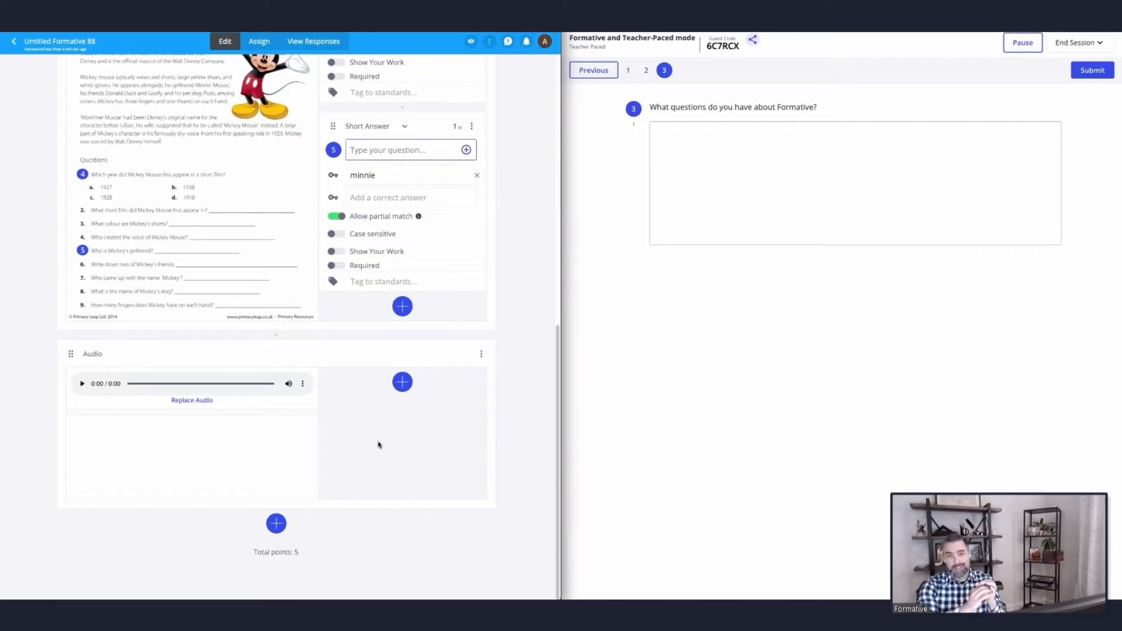
scroll(320, 436, "up", 3)
scroll(321, 436, "up", 3)
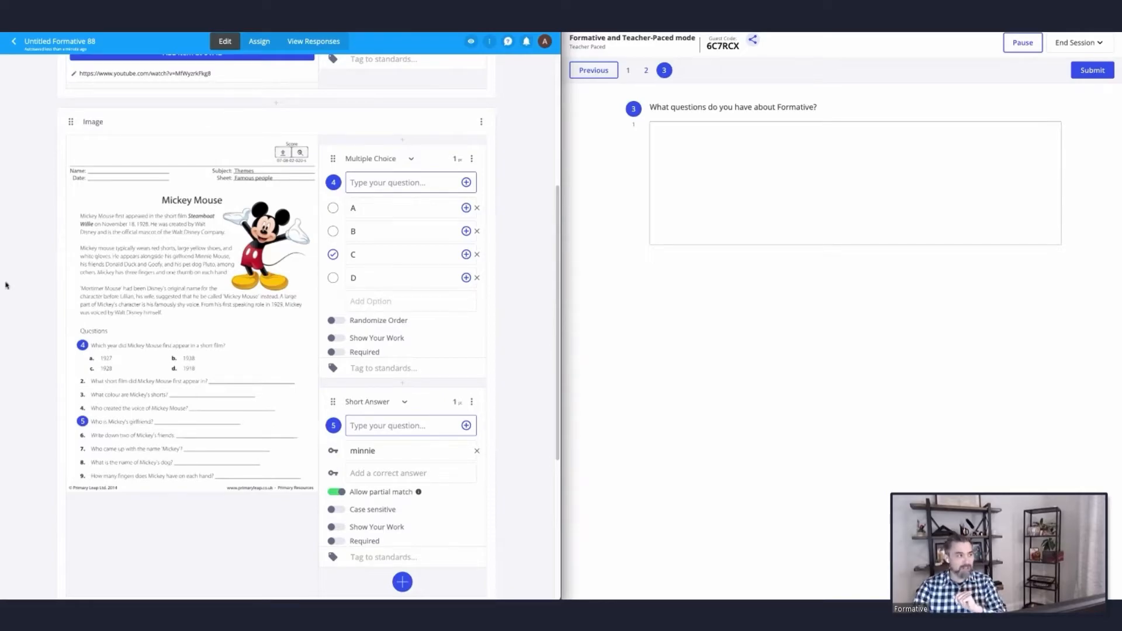
scroll(278, 70, "up", 5)
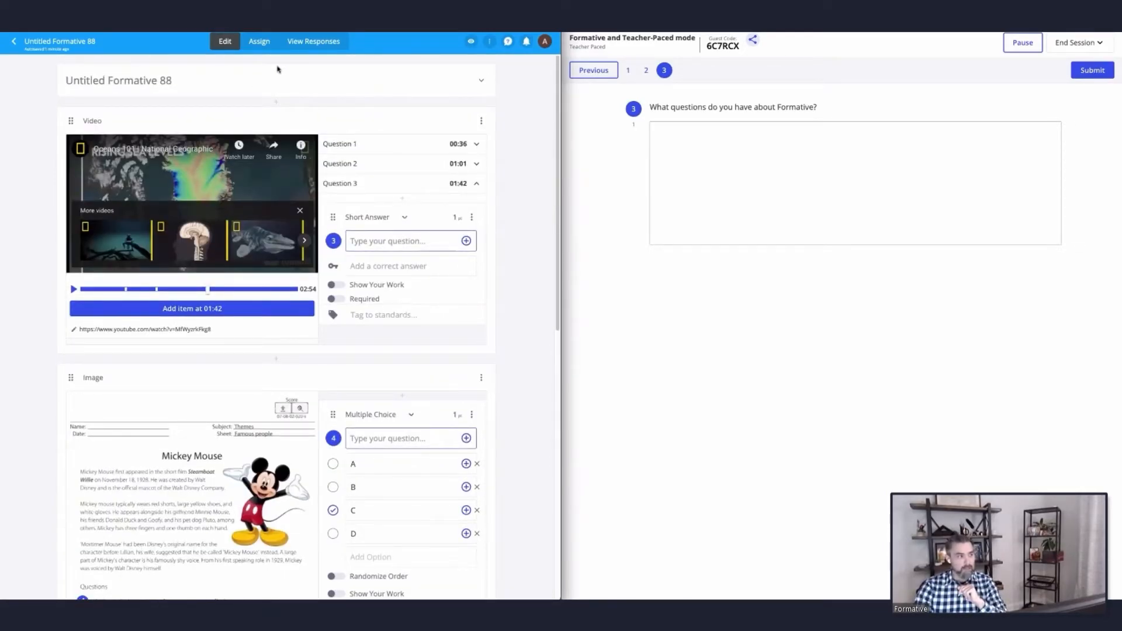
Step: Switch back to the teacher-paced session's responses and open the question 3 response about students needing to refresh the page
key("ctrl+Tab")
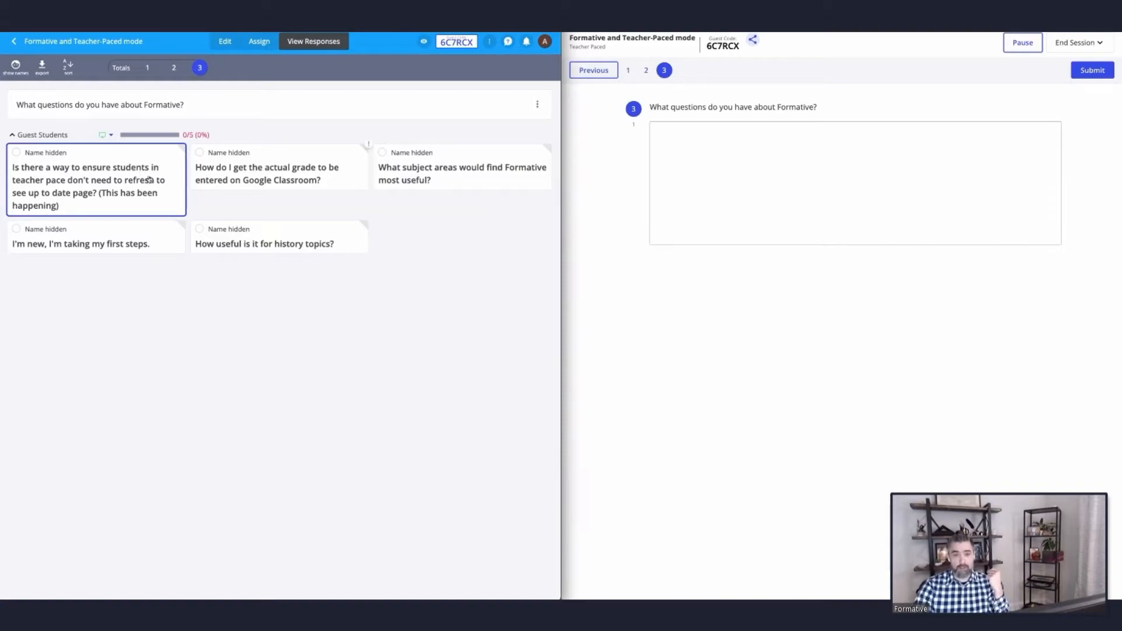
left_click(165, 191)
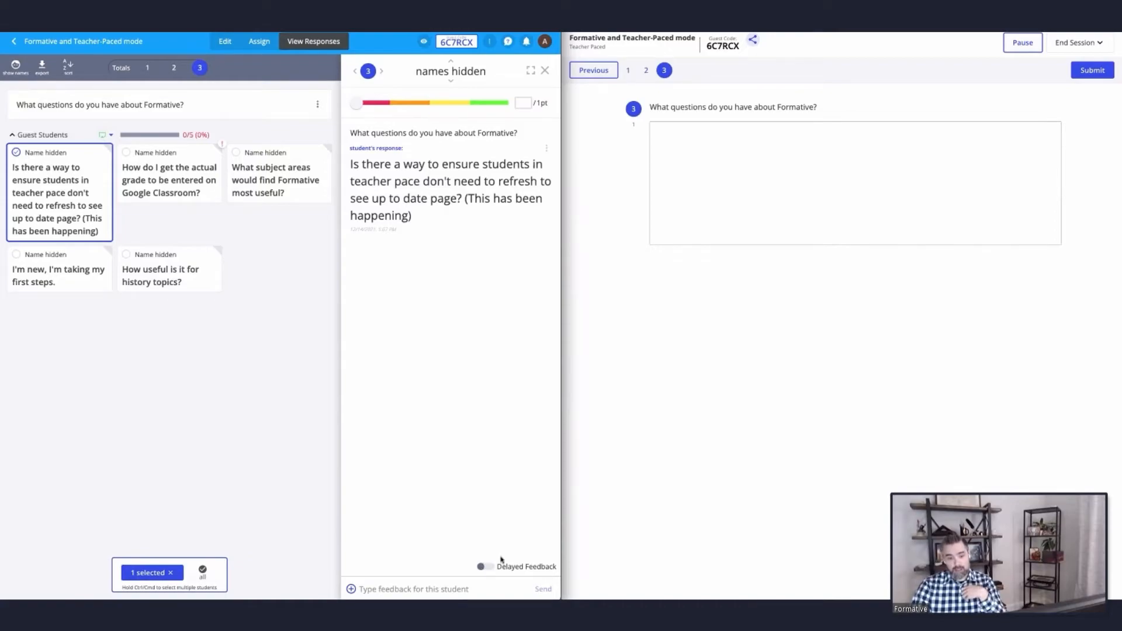
Step: Turn Delayed Feedback on and back off for the opened response, and close the response details
left_click(486, 567)
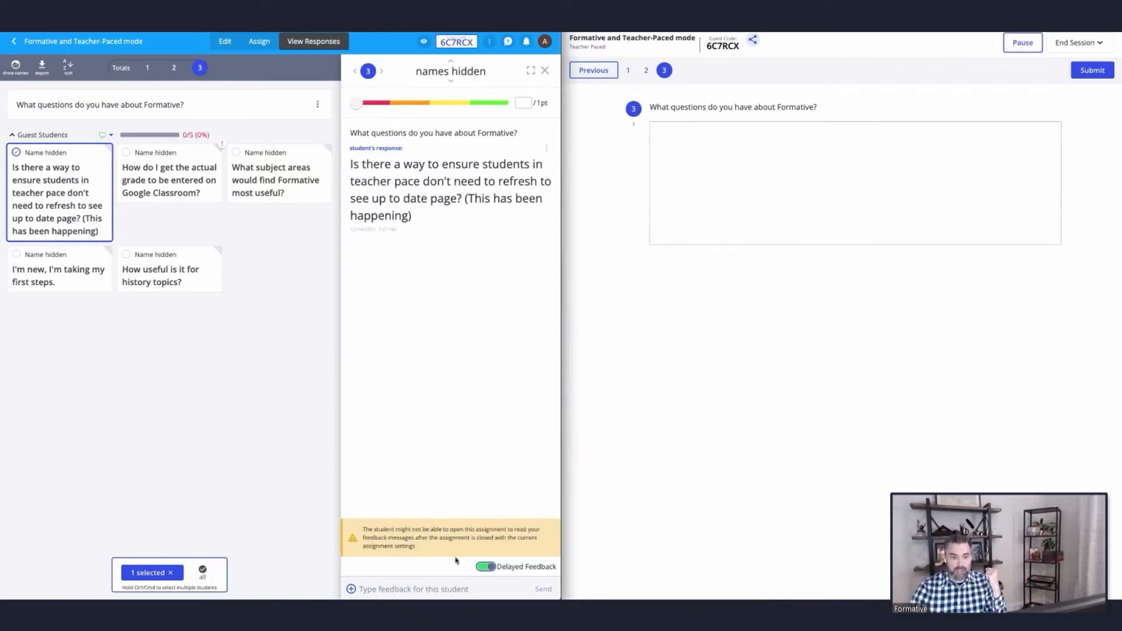
left_click(484, 567)
left_click(467, 588)
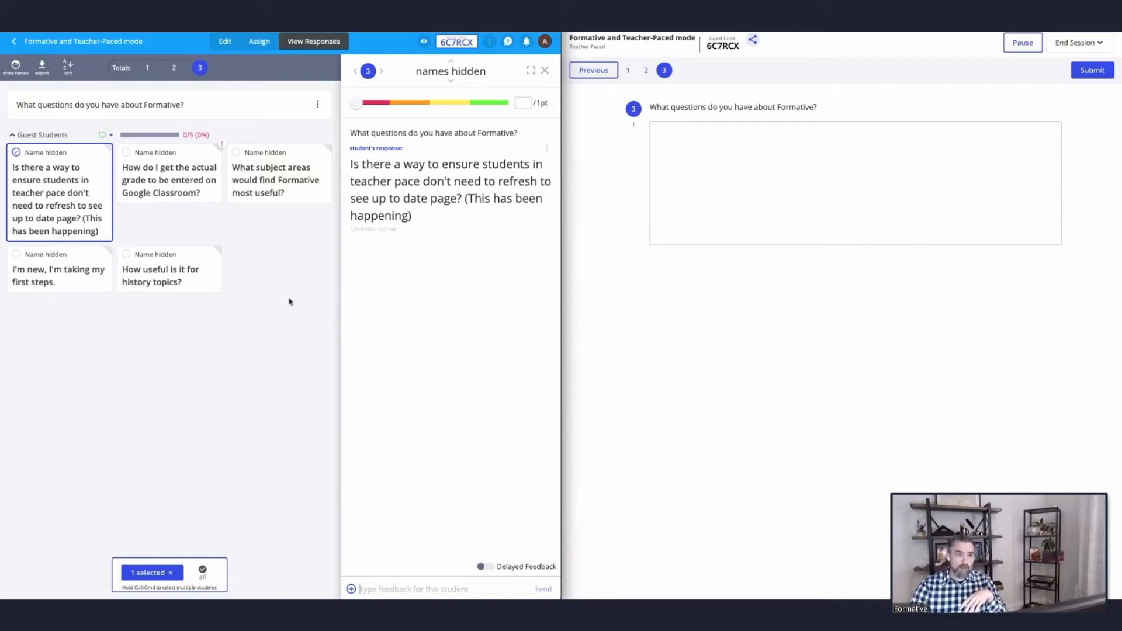
left_click(545, 70)
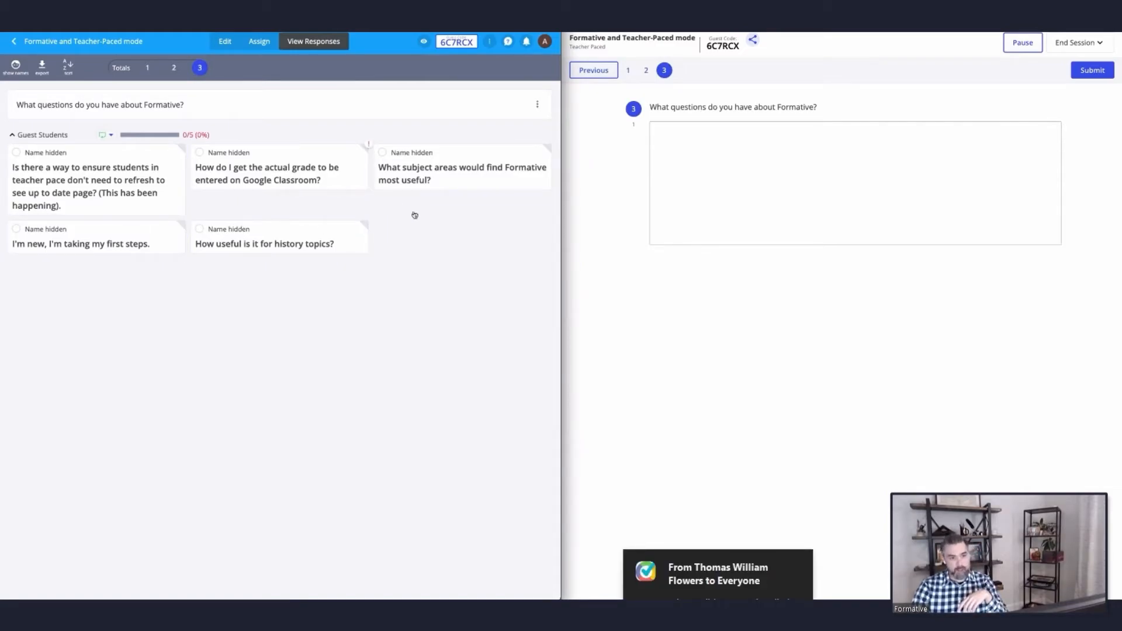
Step: Open the Guest Students assignment settings of this formative and unassign it from Guest Students
left_click(260, 42)
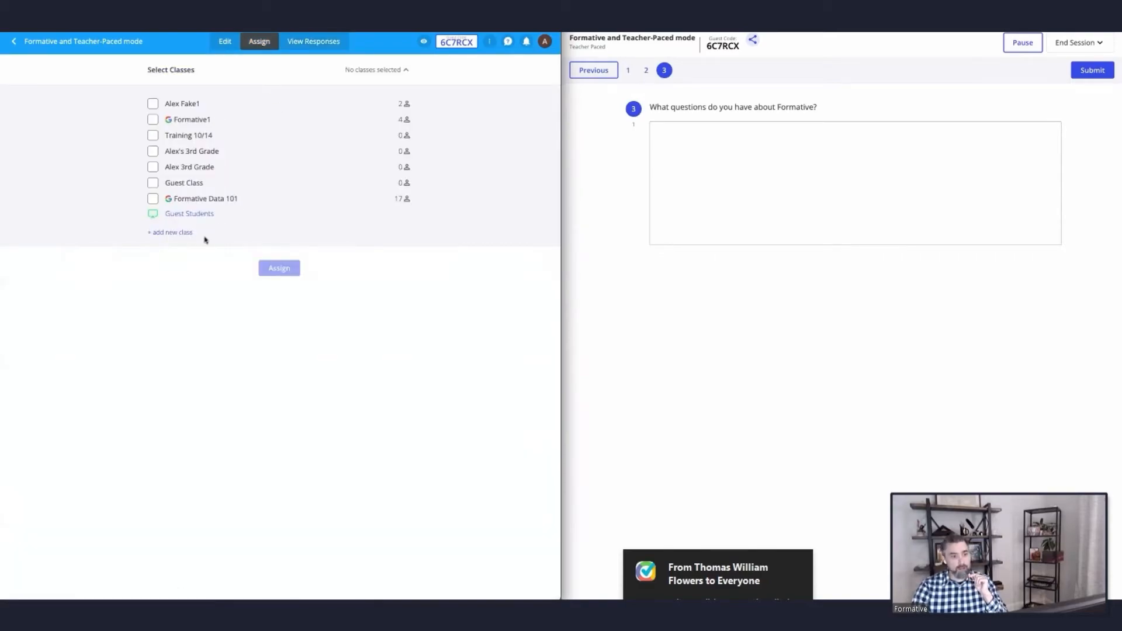
left_click(193, 214)
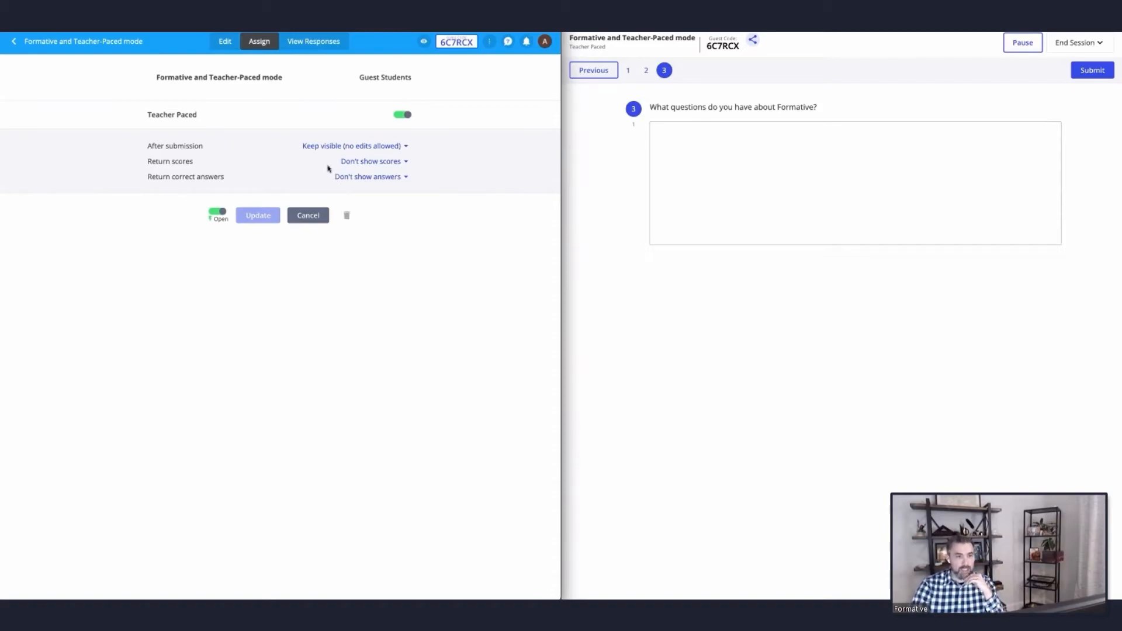
left_click(346, 215)
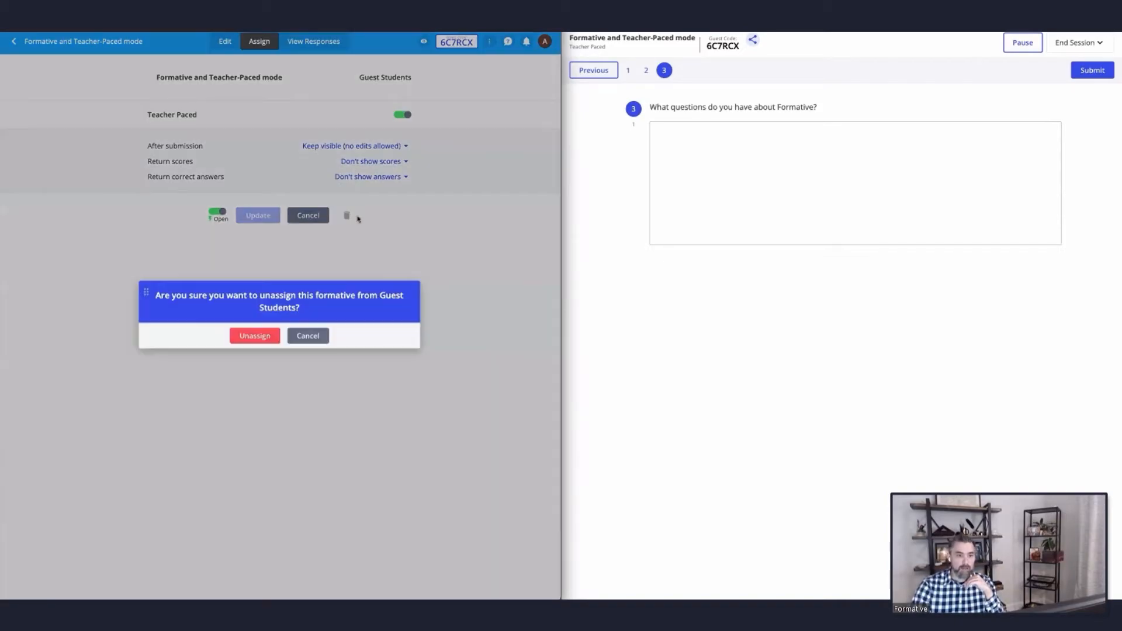
left_click(264, 339)
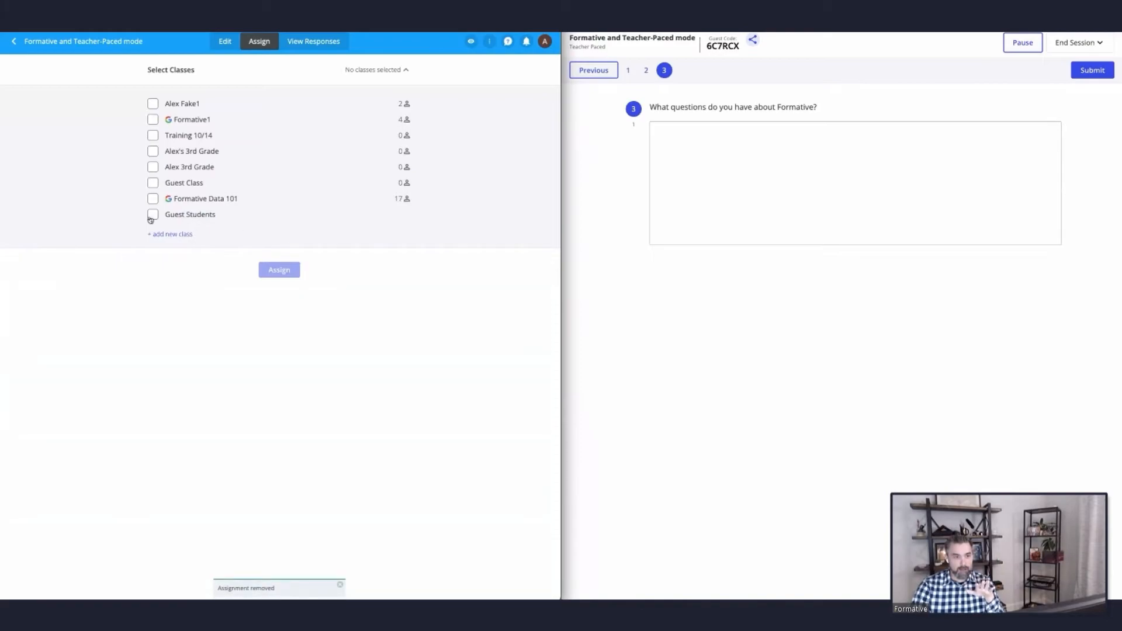
Step: Select Guest Students for a new assignment, look through the time limit options, turn on Teacher Paced Mode, and check the responses
left_click(153, 214)
left_click(336, 302)
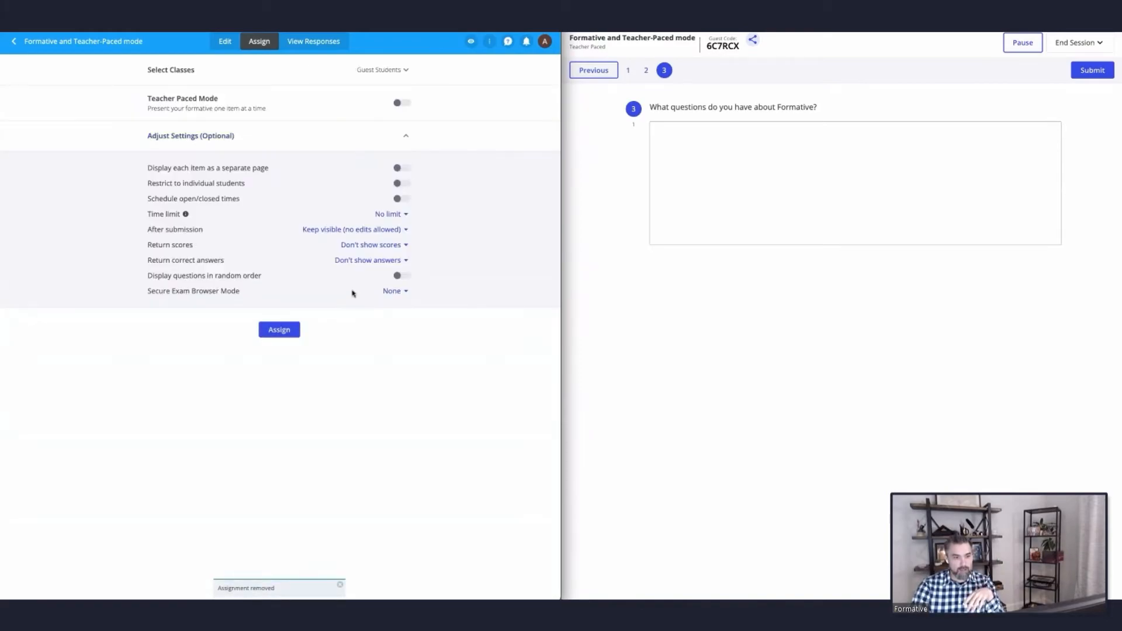
left_click(389, 215)
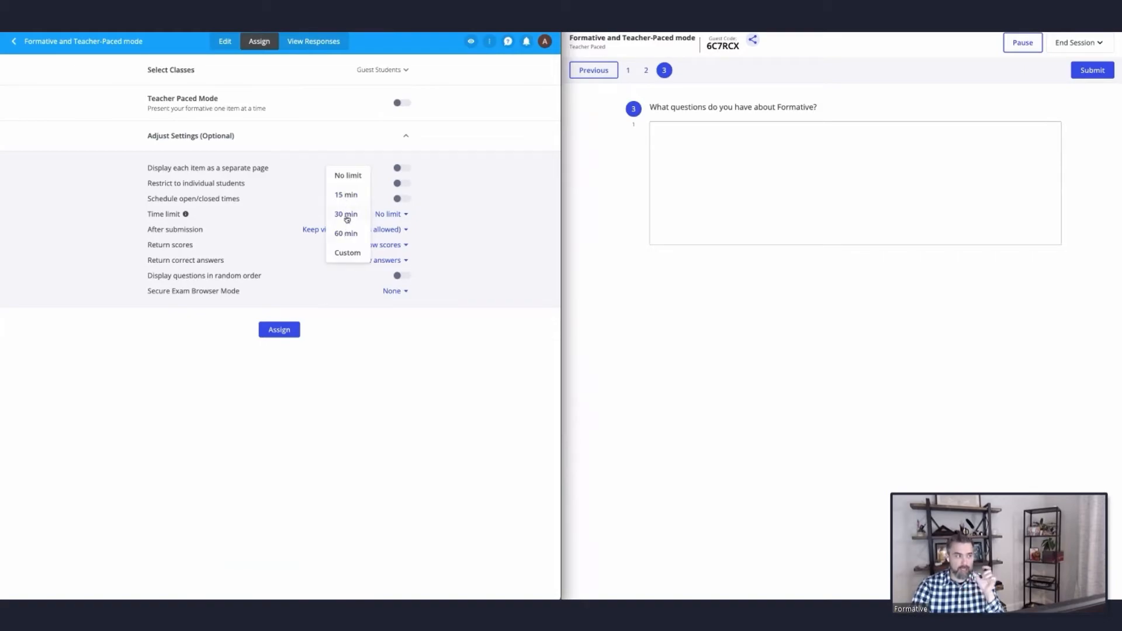
left_click(227, 383)
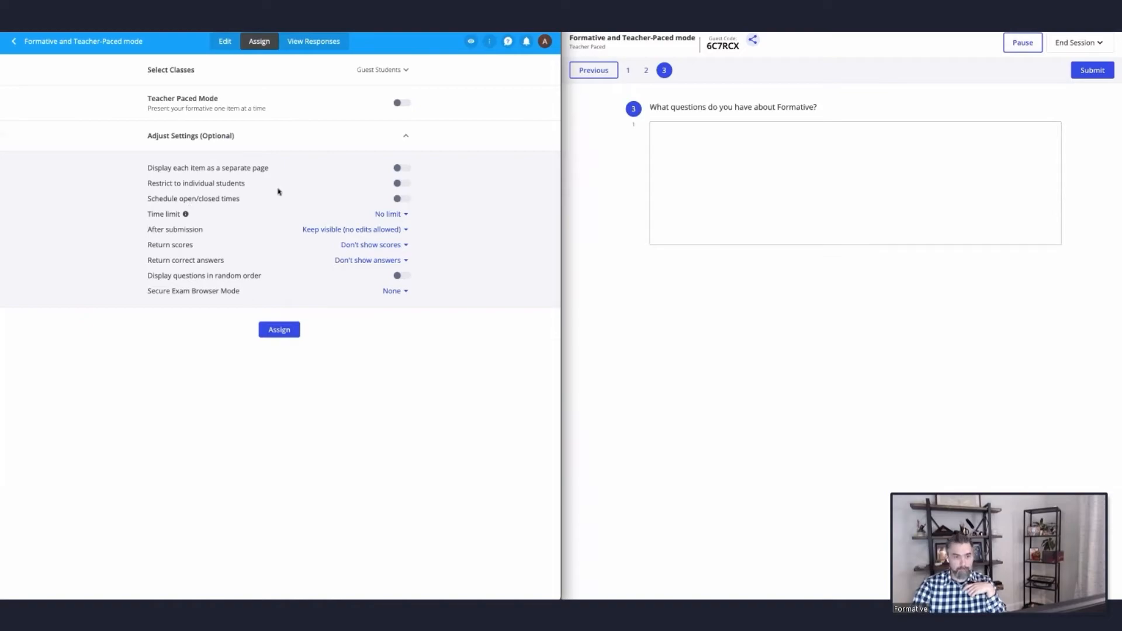
left_click(407, 102)
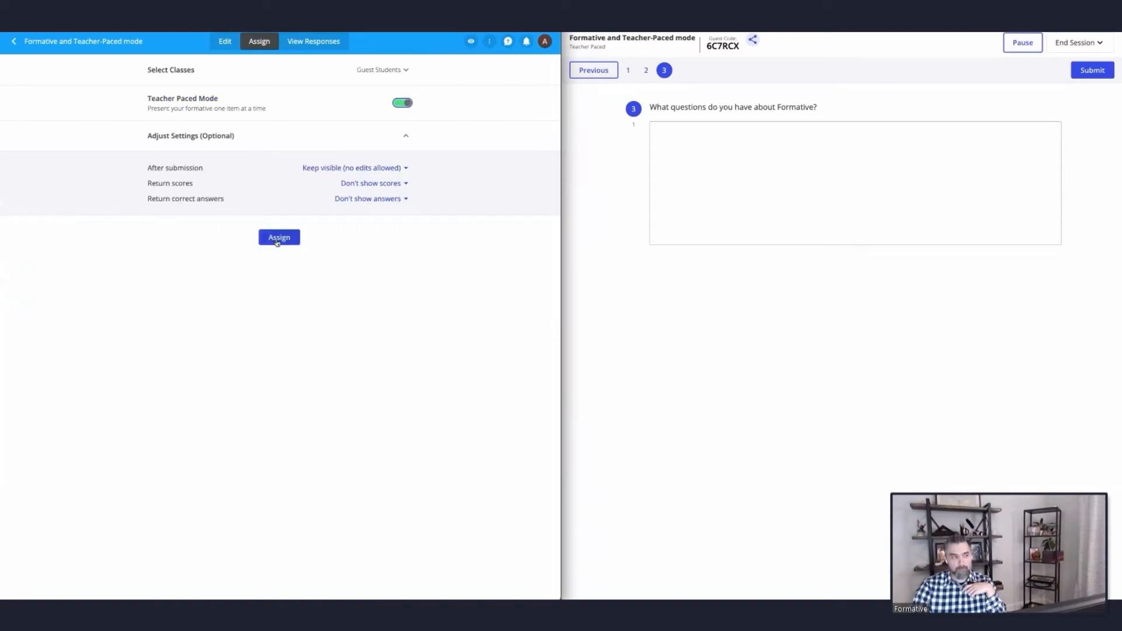
left_click(297, 42)
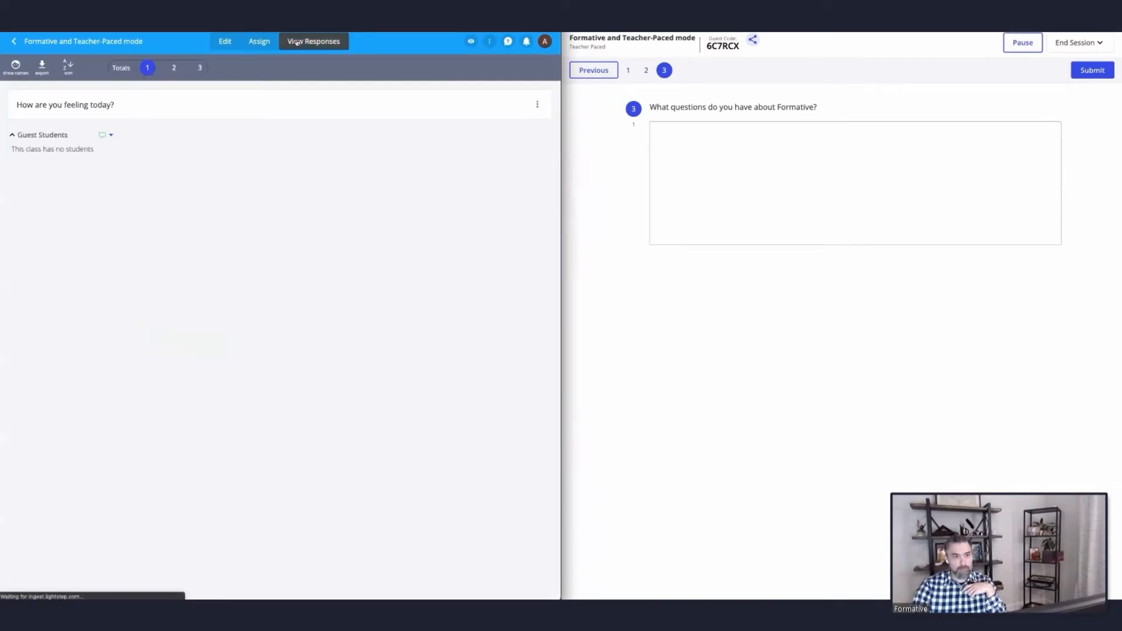
left_click(250, 41)
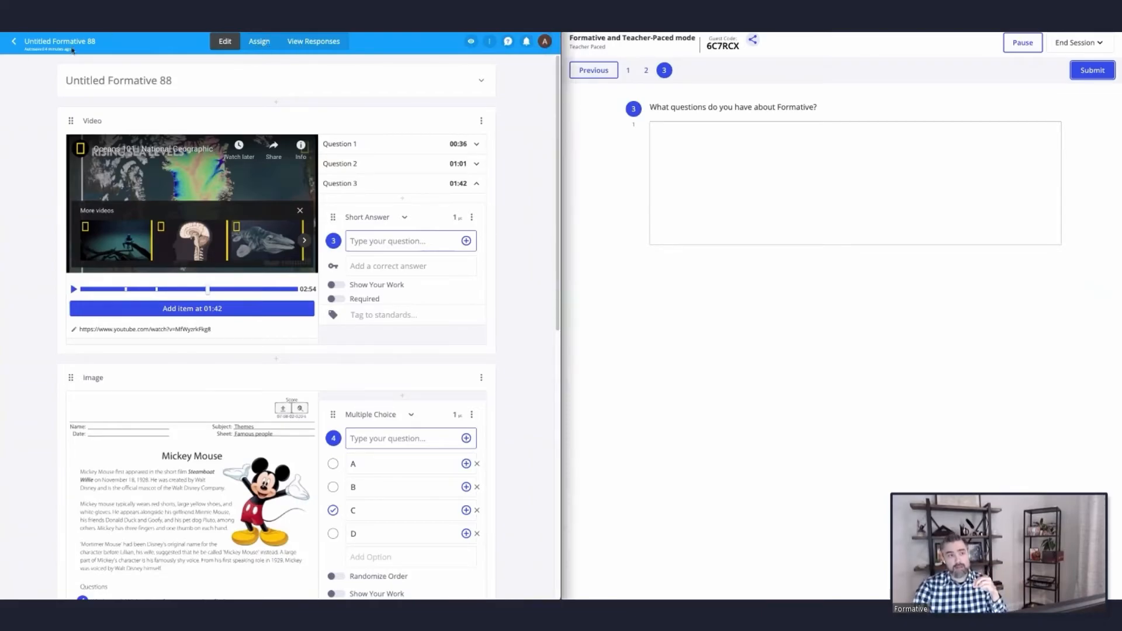
Step: Leave Untitled Formative 88, open the class list, and select the Formative1 class to show its class actions
left_click(18, 45)
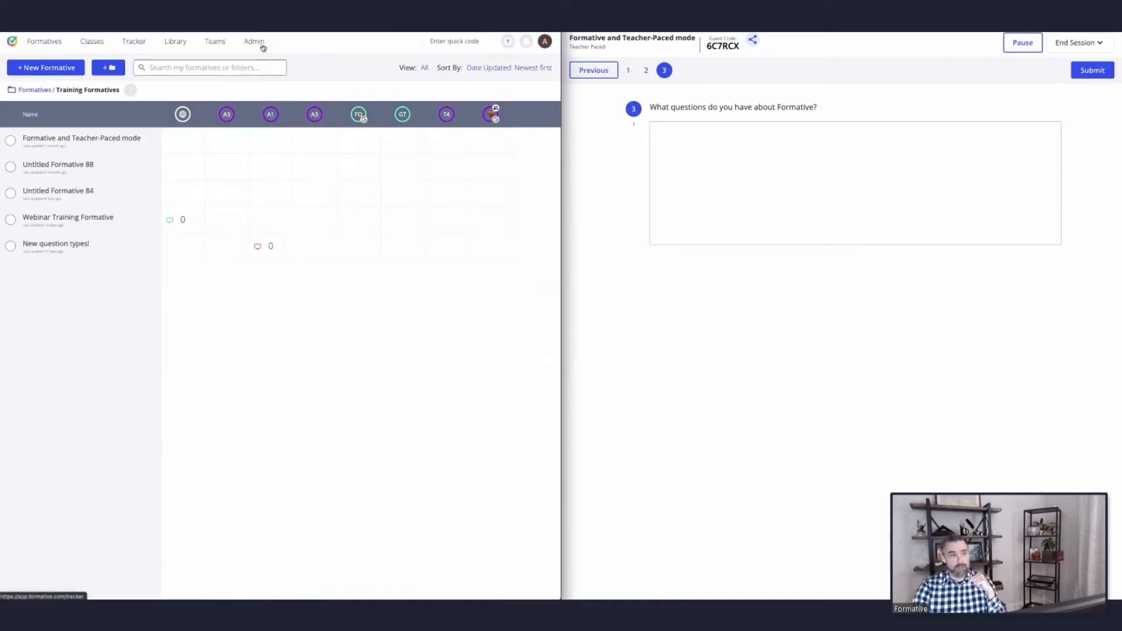
left_click(105, 44)
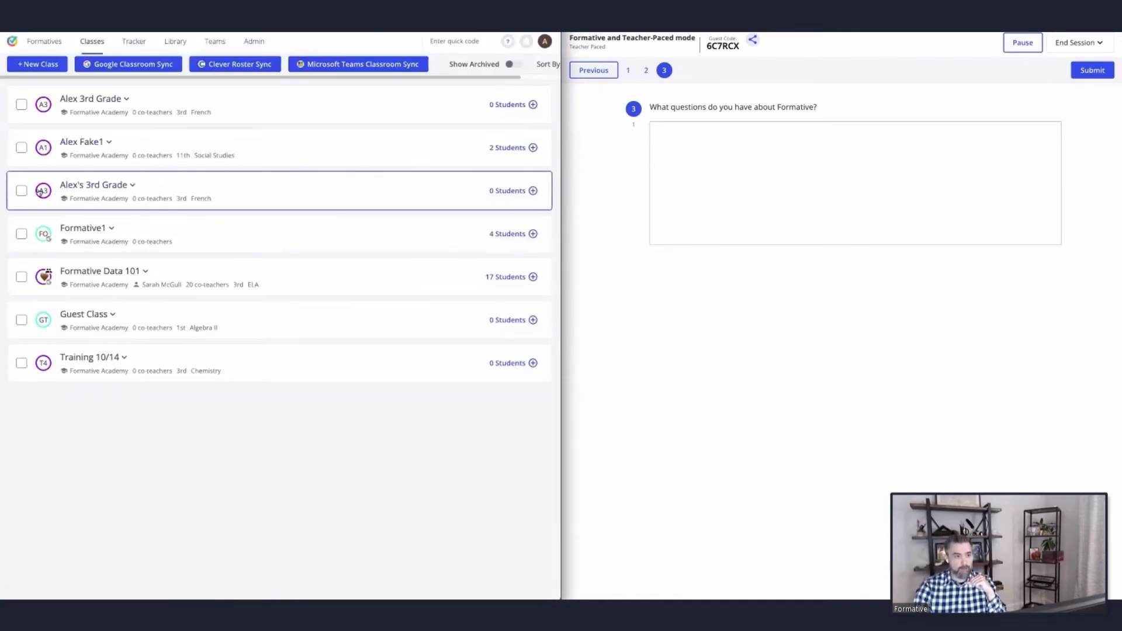
left_click(21, 234)
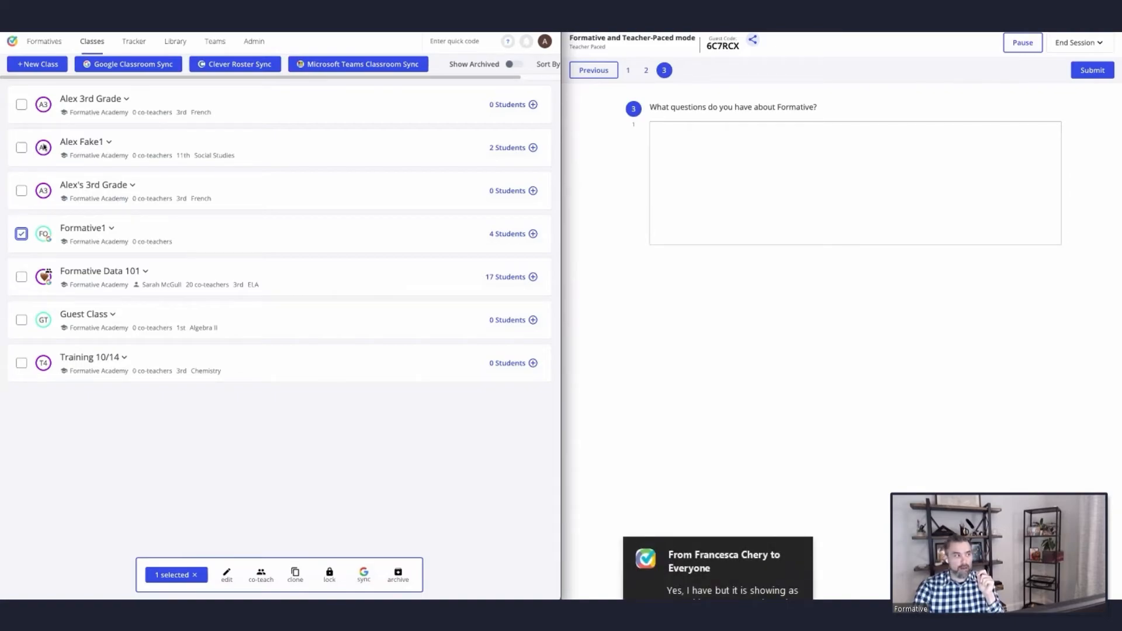
right_click(266, 442)
left_click(223, 450)
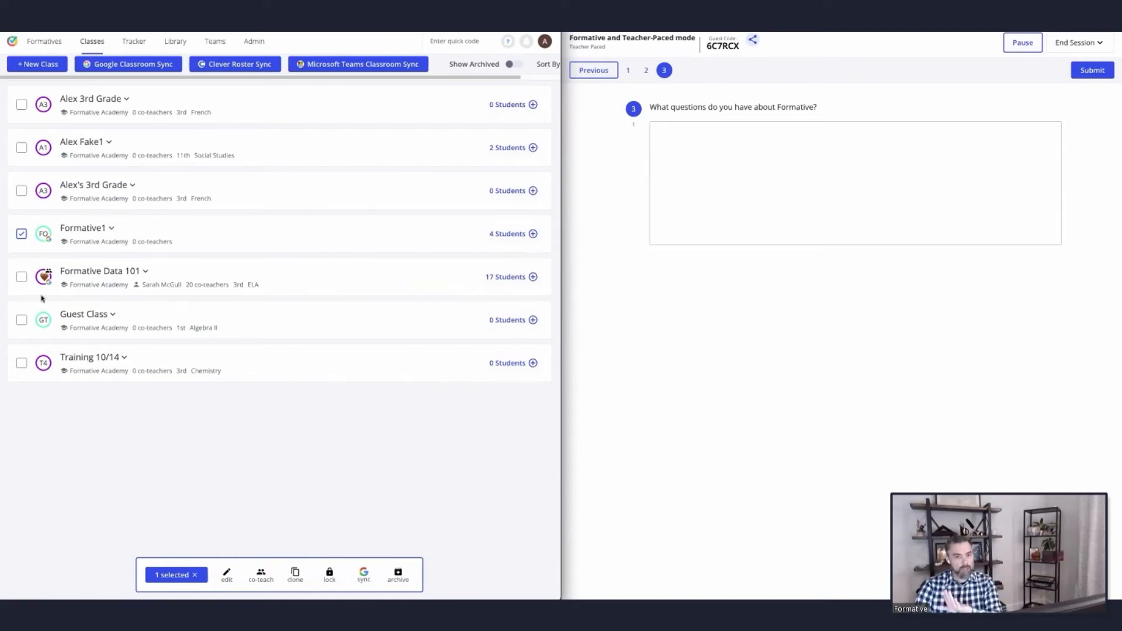
Step: Move the teacher-paced session back and forth between its questions, finishing on question 2
left_click(646, 71)
left_click(647, 72)
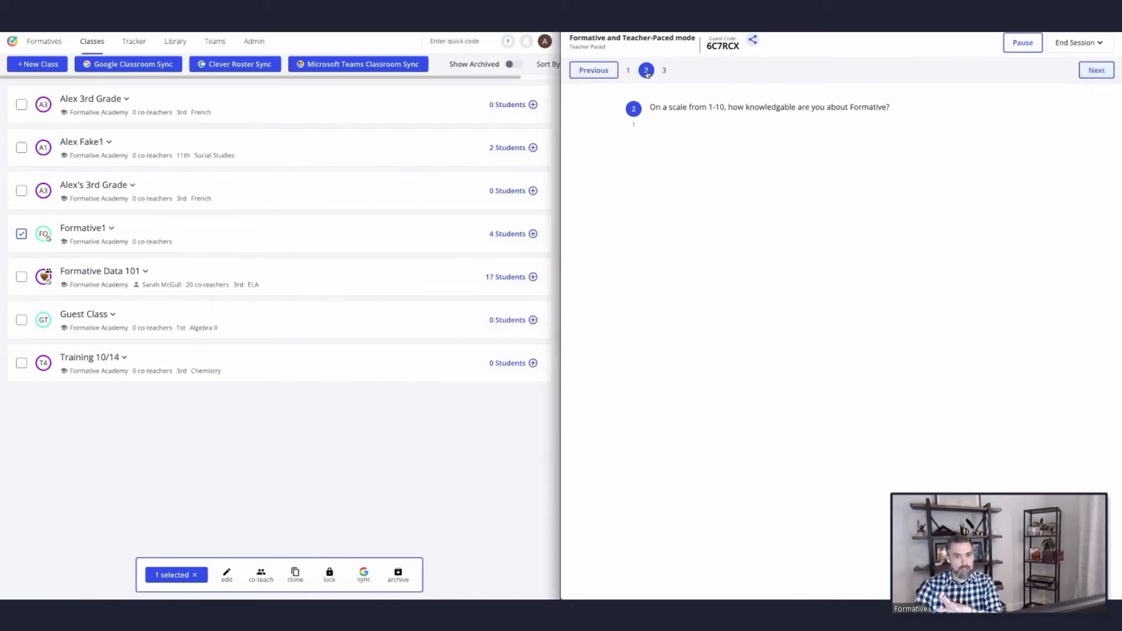
left_click(664, 71)
left_click(646, 71)
left_click(665, 70)
left_click(646, 71)
left_click(664, 70)
left_click(646, 71)
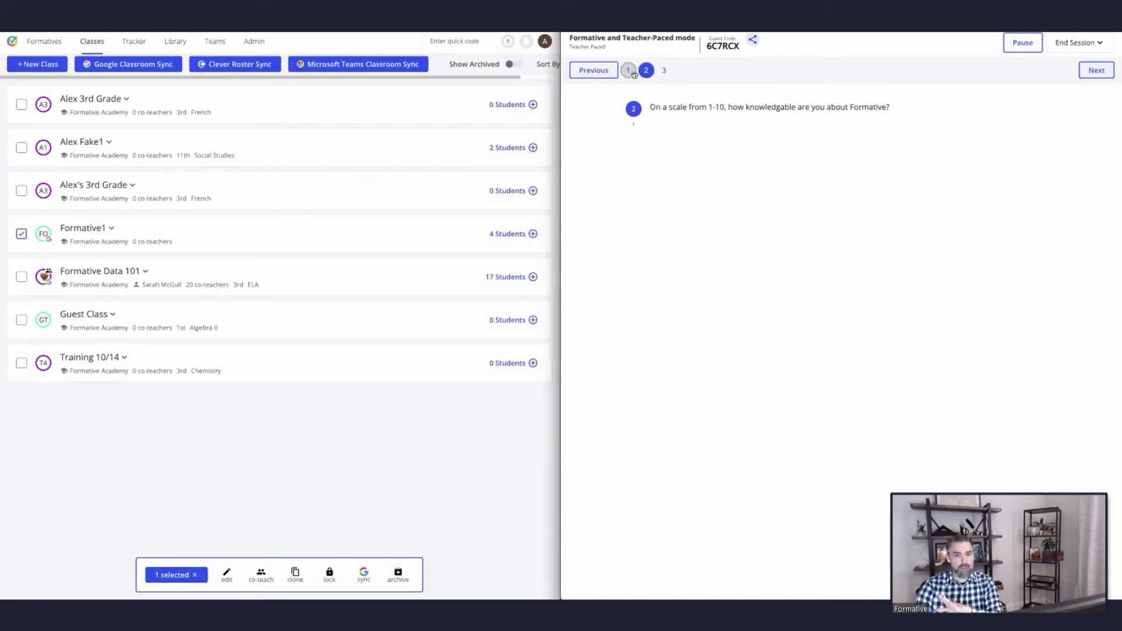
left_click(628, 70)
left_click(1082, 74)
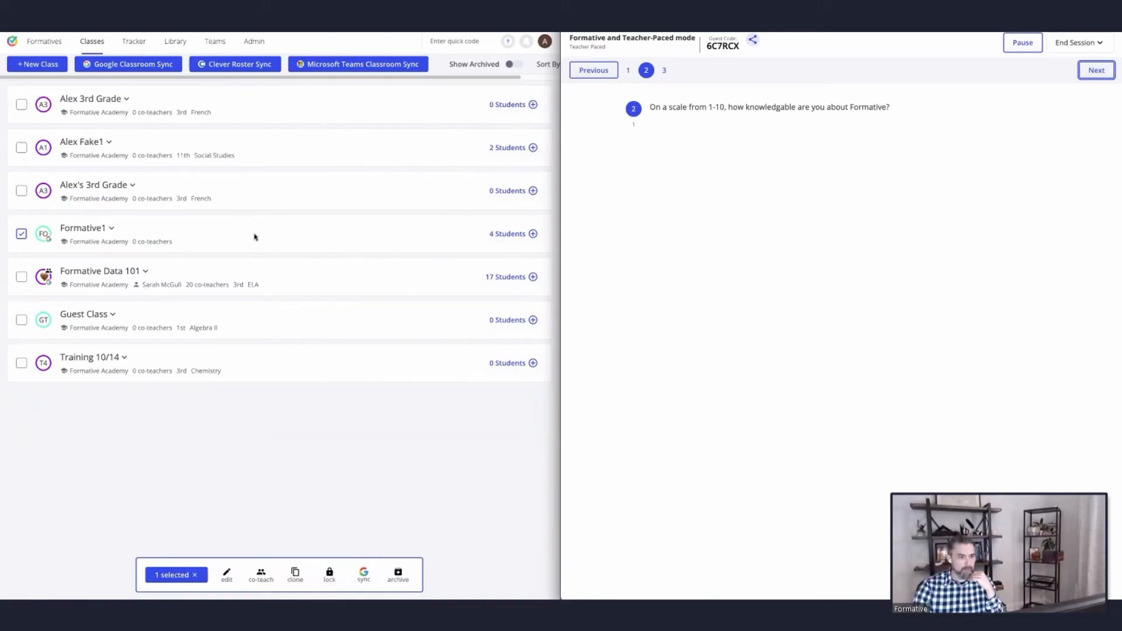
Step: Switch to the Formative and Teacher-Paced mode assignment, view its responses, and return to the Training Formatives folder
left_click(191, 236)
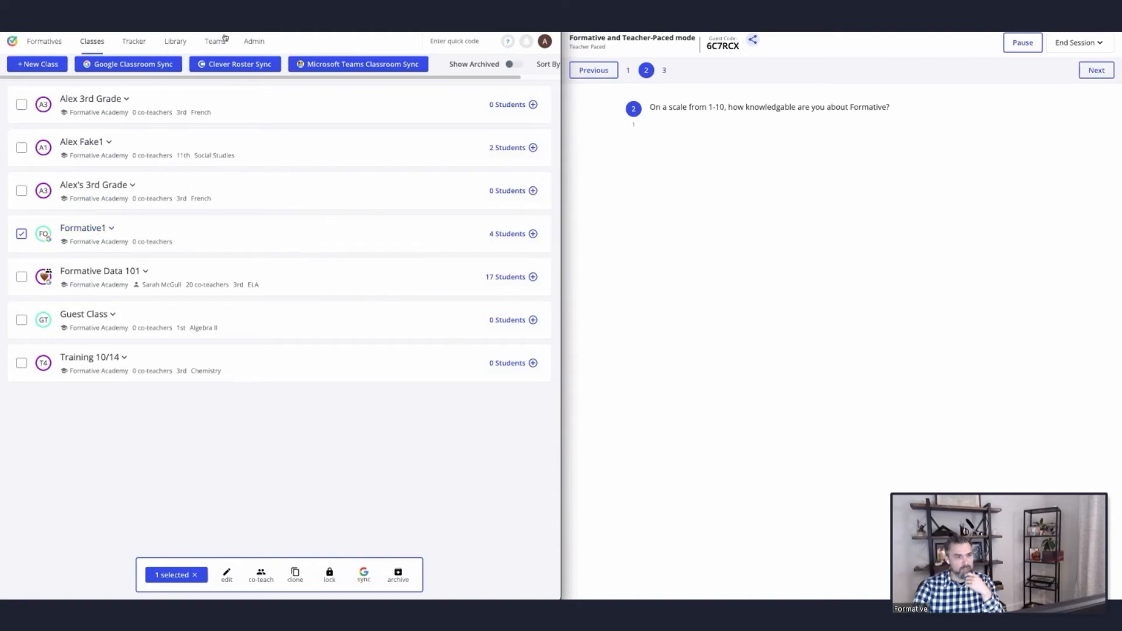
key("ctrl+Tab")
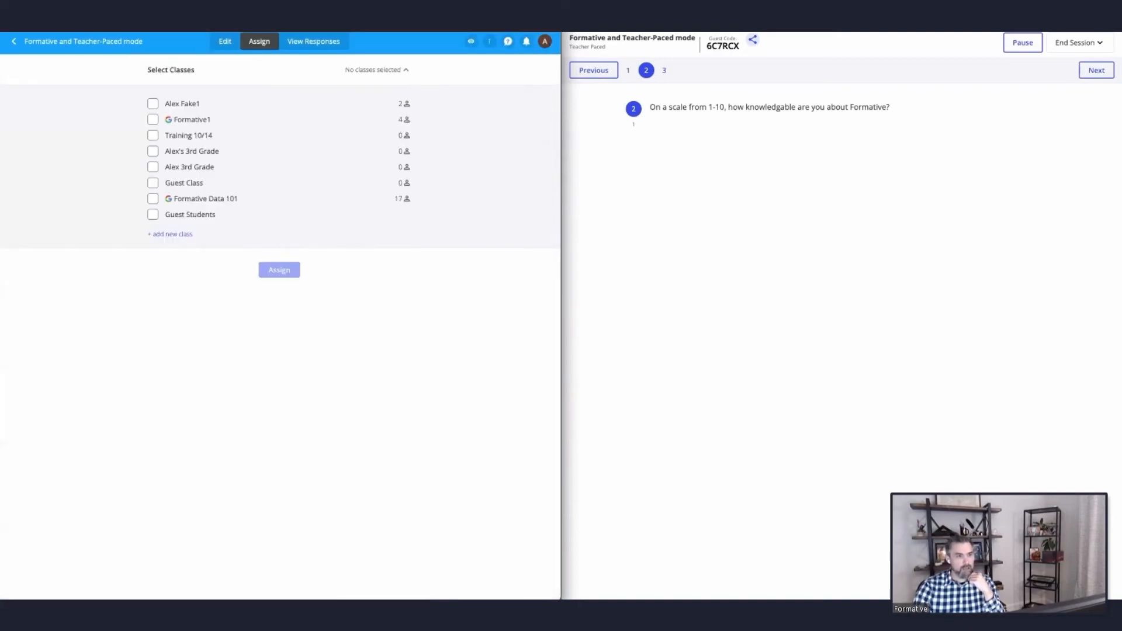
left_click(315, 44)
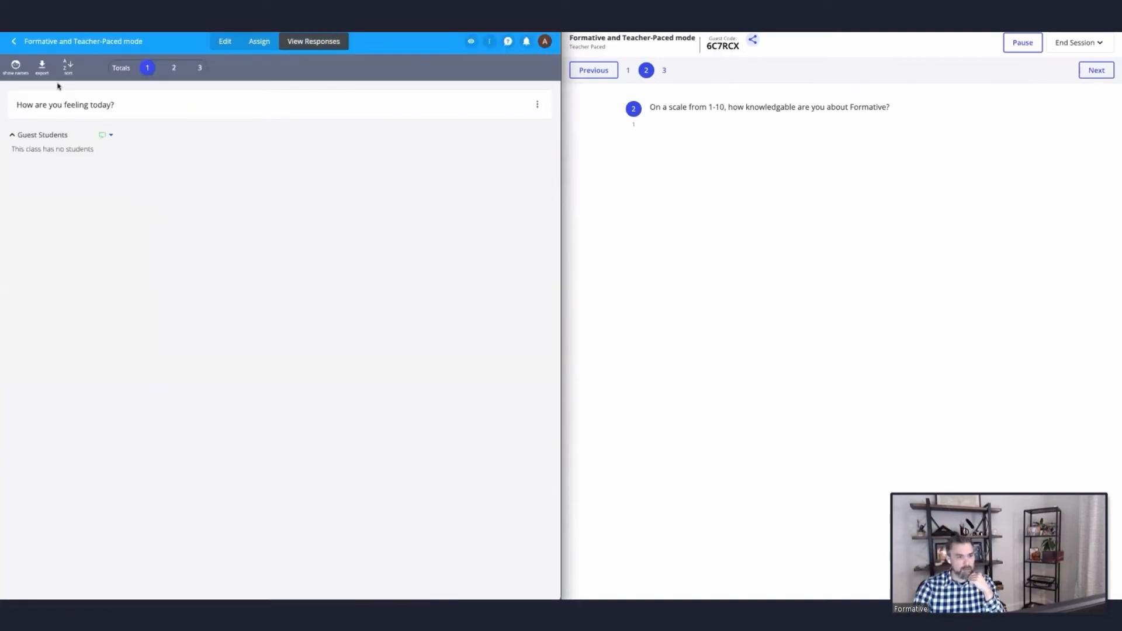
left_click(13, 41)
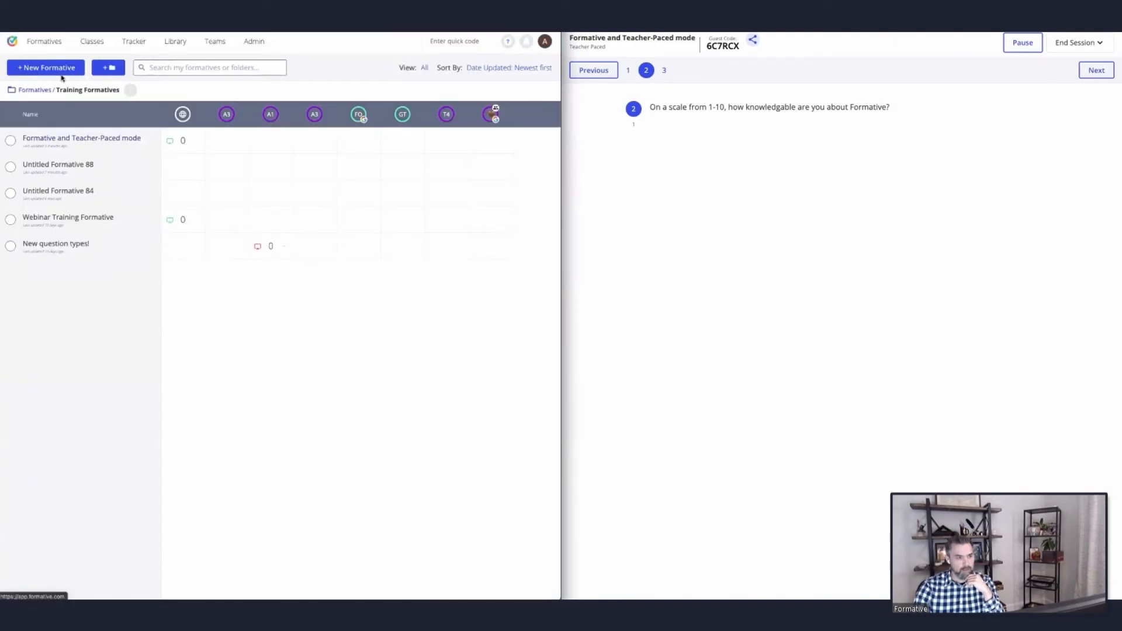
Step: Open the Tracker's formatives view and filter it to the Formative1 class over the last 2 years
left_click(145, 41)
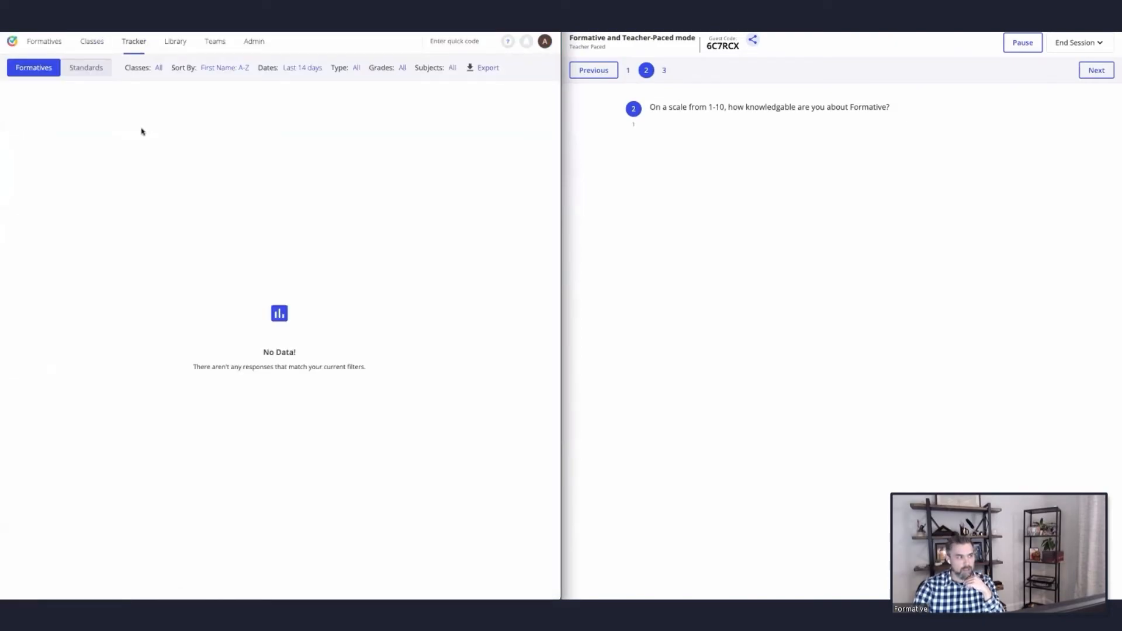
left_click(79, 69)
left_click(57, 69)
left_click(153, 71)
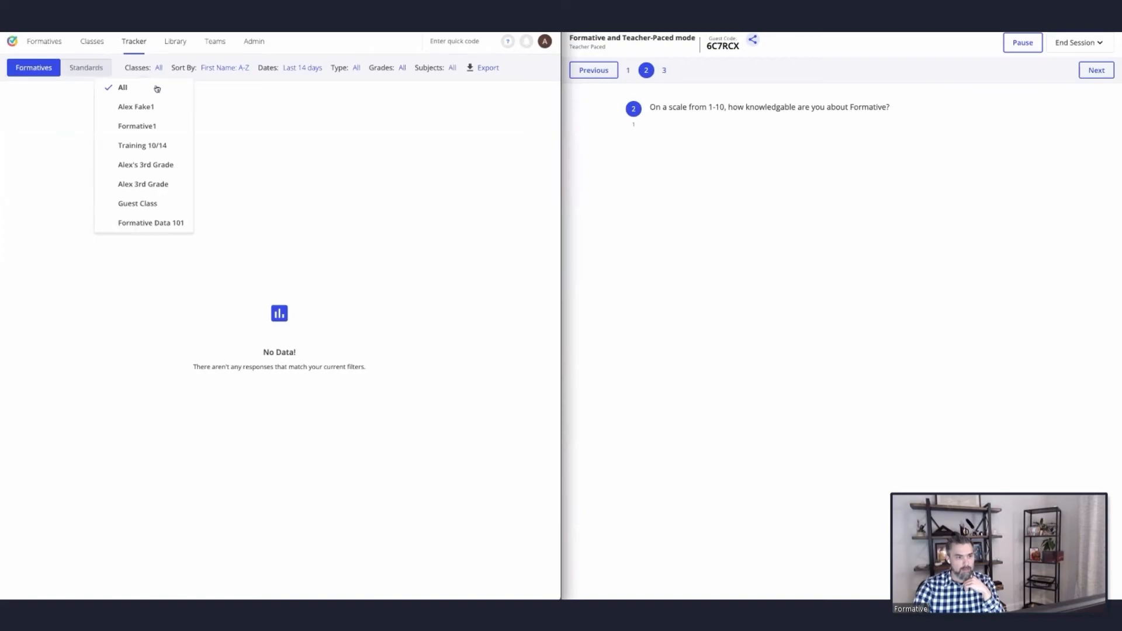
left_click(155, 126)
left_click(330, 69)
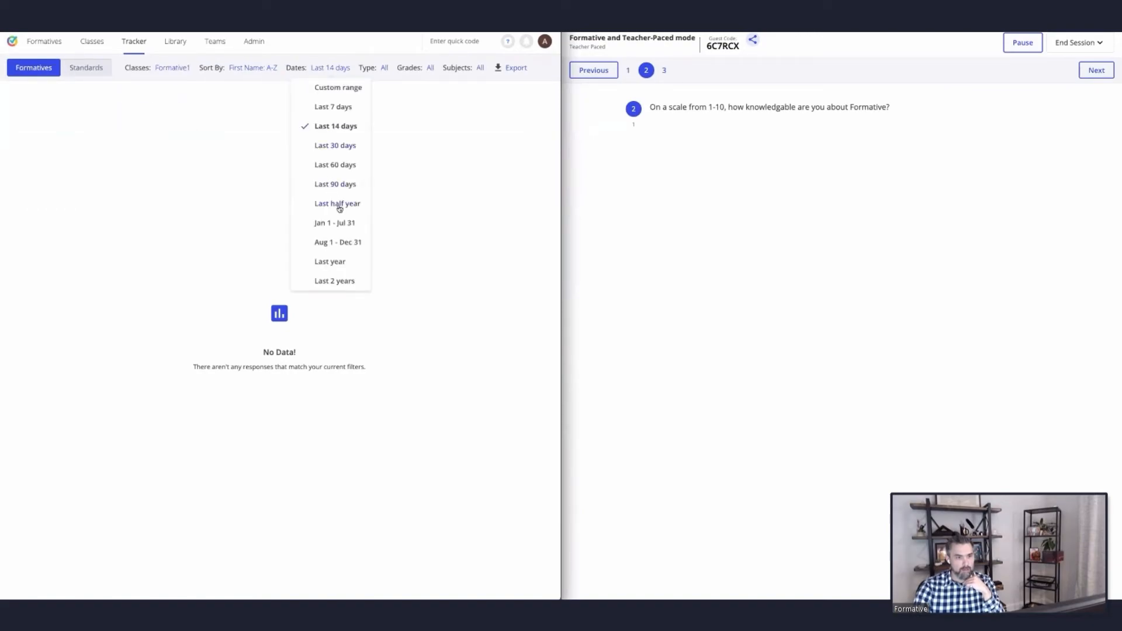
left_click(338, 282)
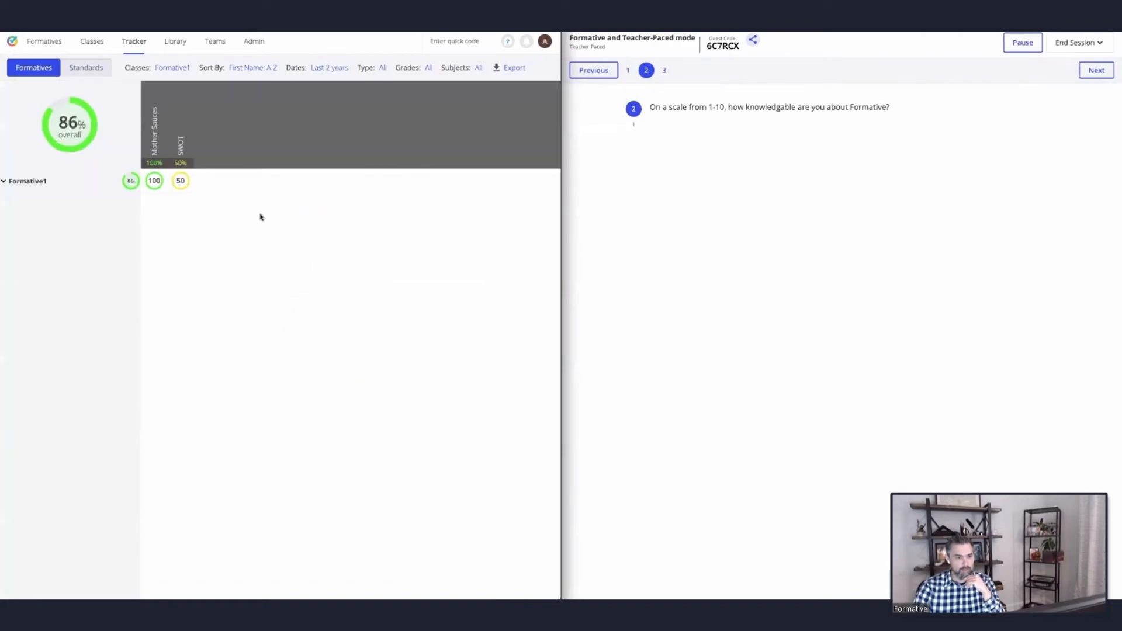
Step: Filter the Tracker to the Formative Data 101 class and expand the class to list its students
left_click(166, 68)
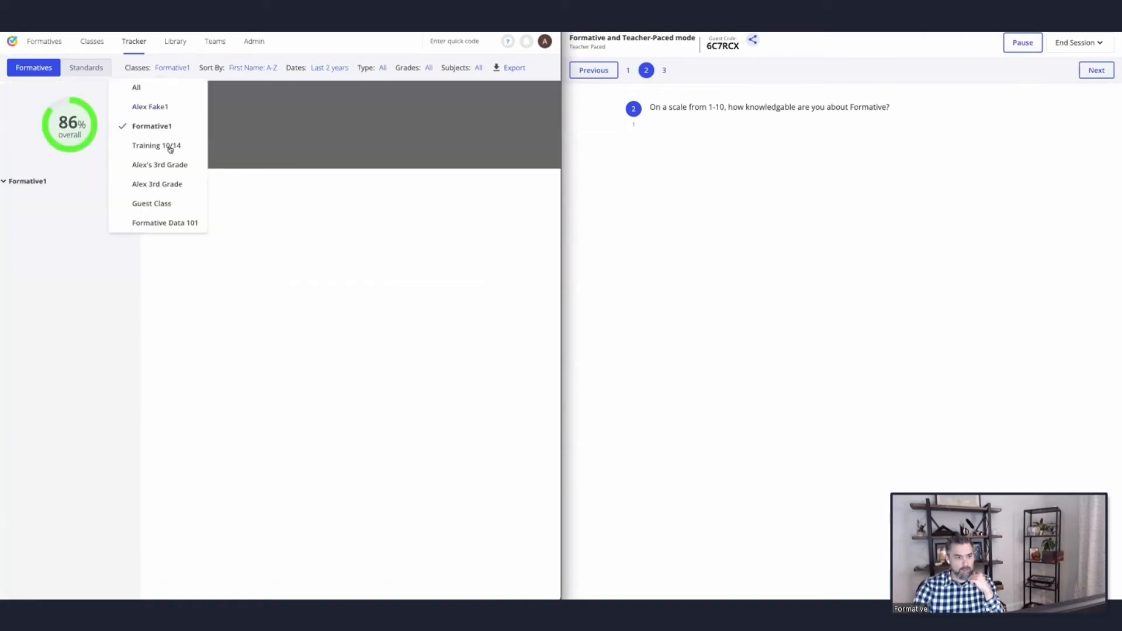
left_click(172, 222)
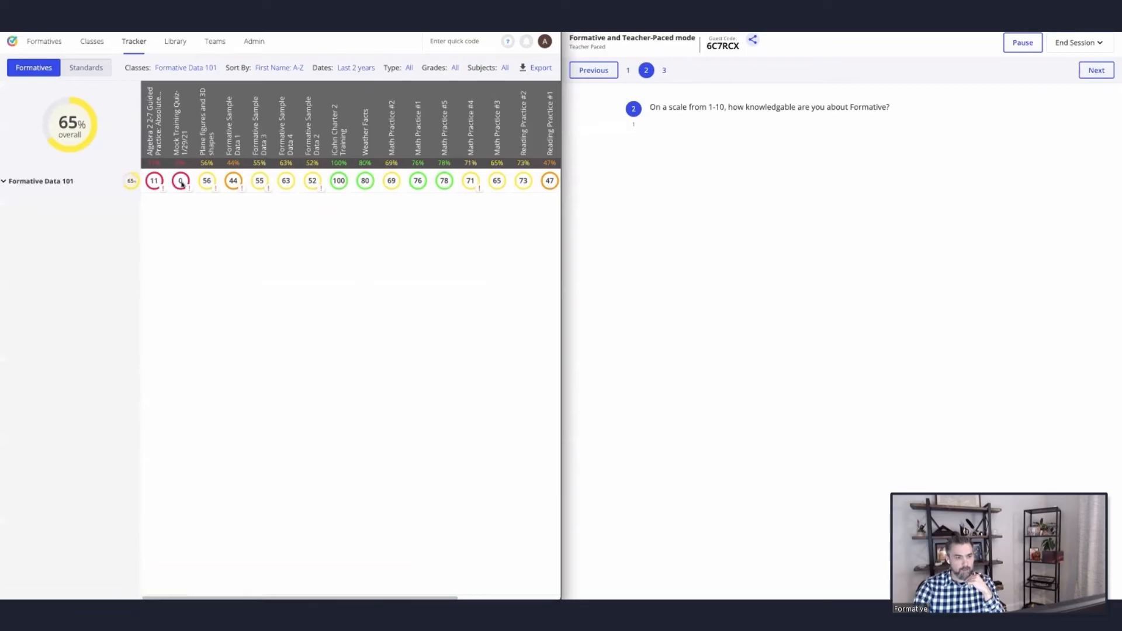
left_click(98, 191)
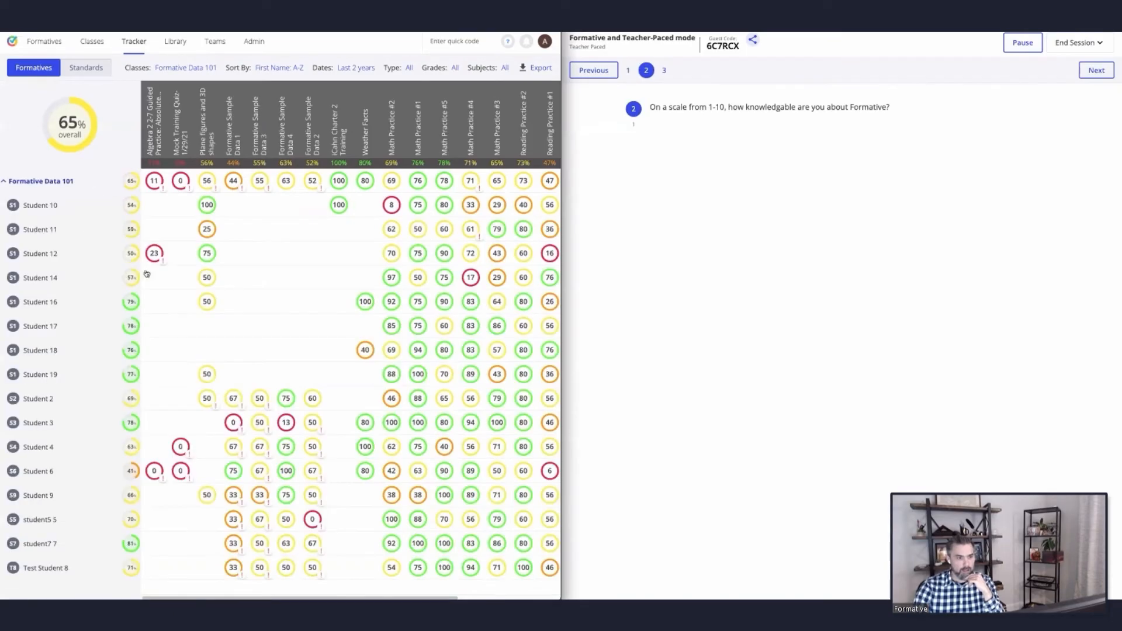
Step: Open Student 2's Plane figures and 3D shapes submission and review the answers and points for each question
left_click(216, 401)
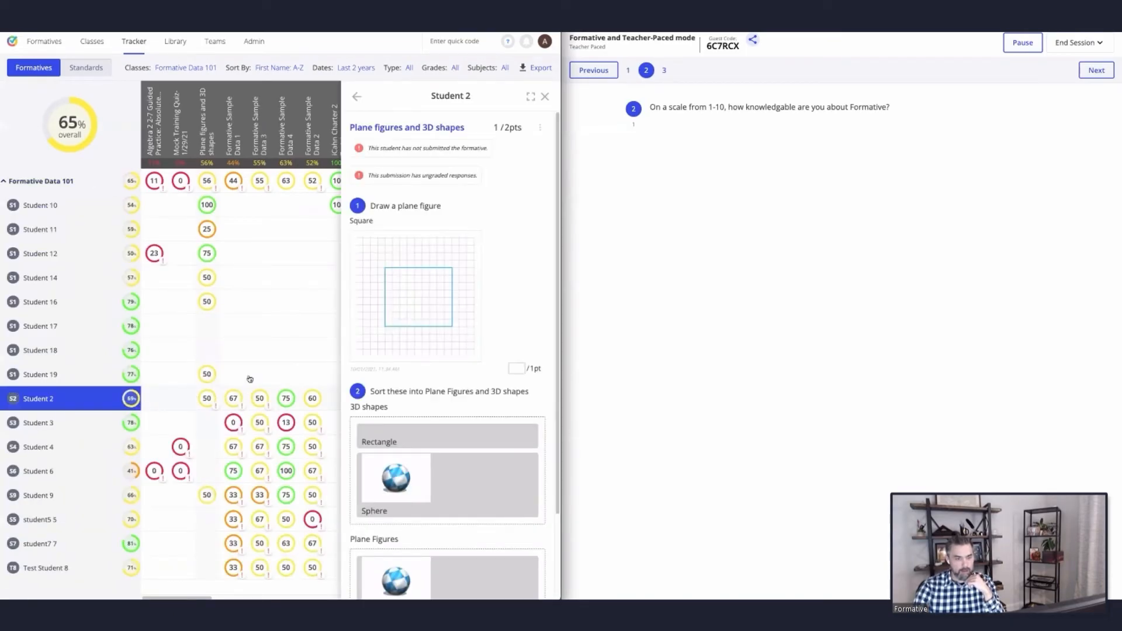
scroll(447, 318, "down", 1)
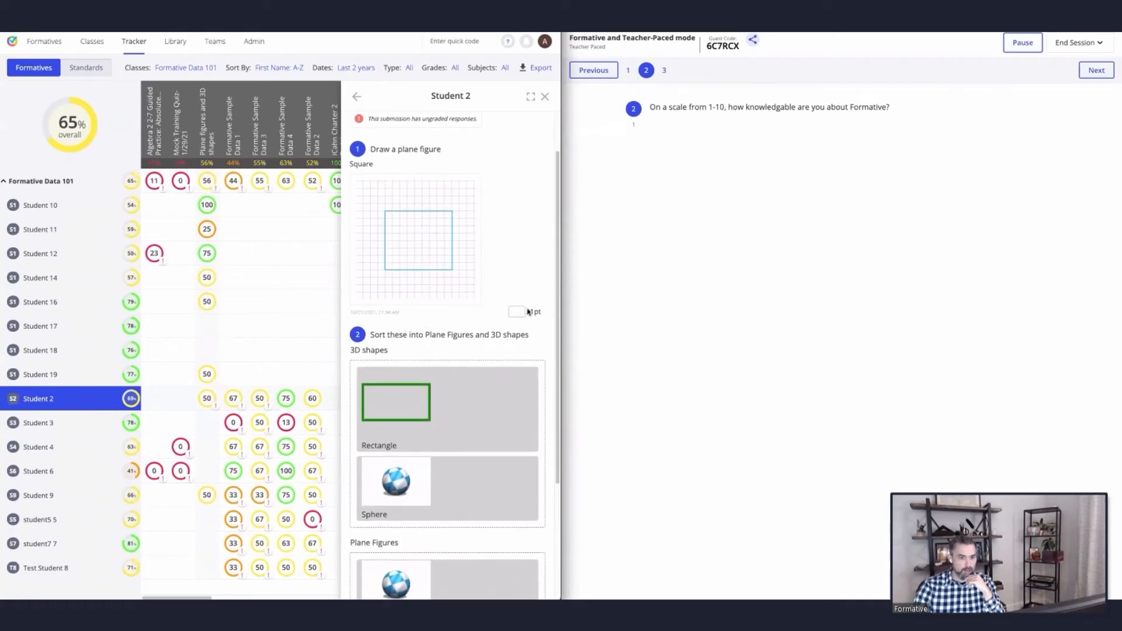
scroll(519, 300, "up", 1)
scroll(526, 291, "down", 1)
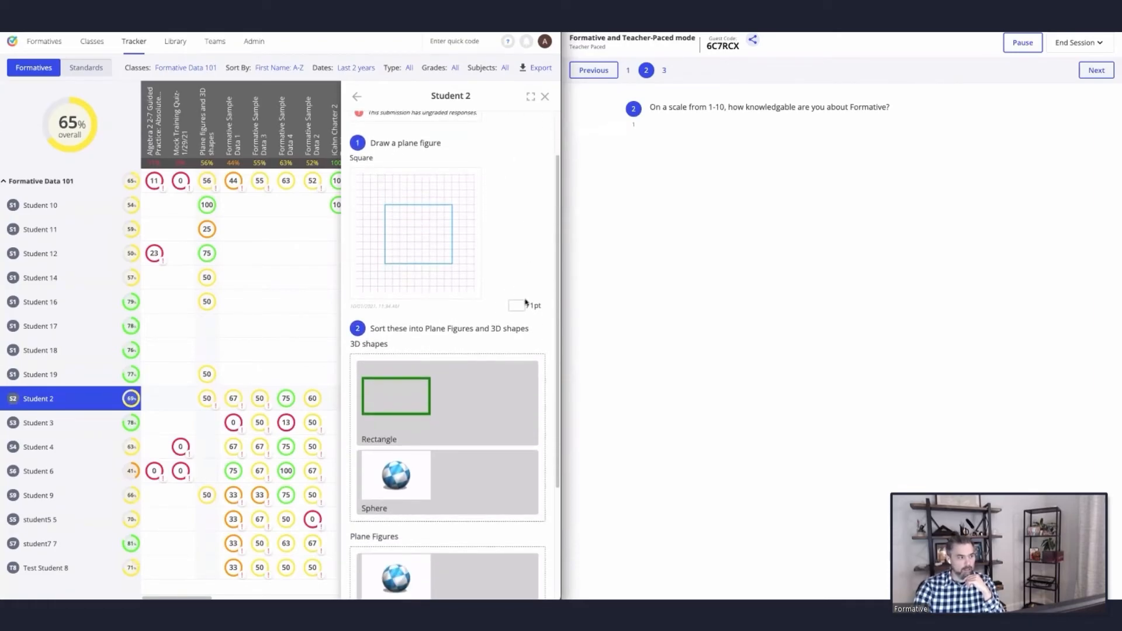
scroll(520, 315, "down", 3)
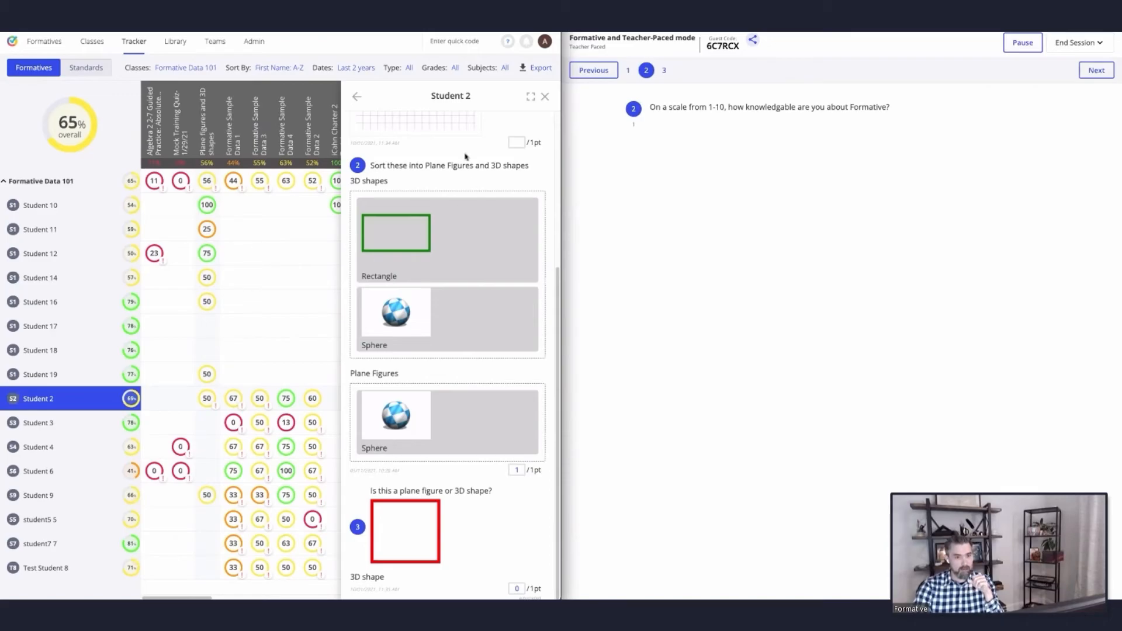
Step: Set Student 2's score for the first question of Plane figures and 3D shapes to 0 points
left_click(515, 143)
type("1")
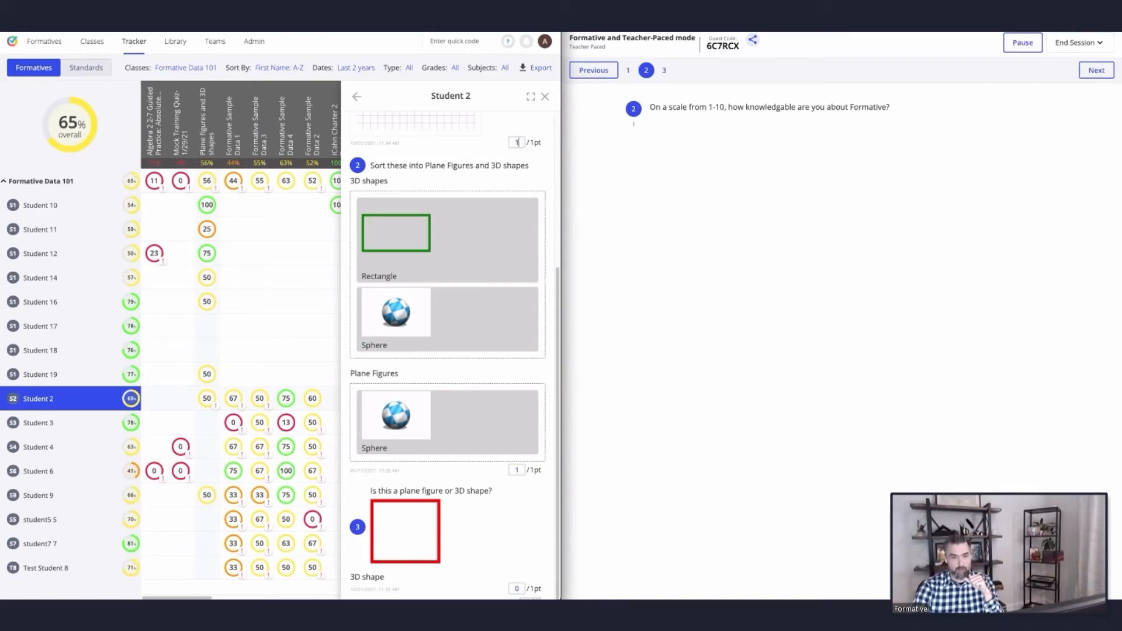
type("0")
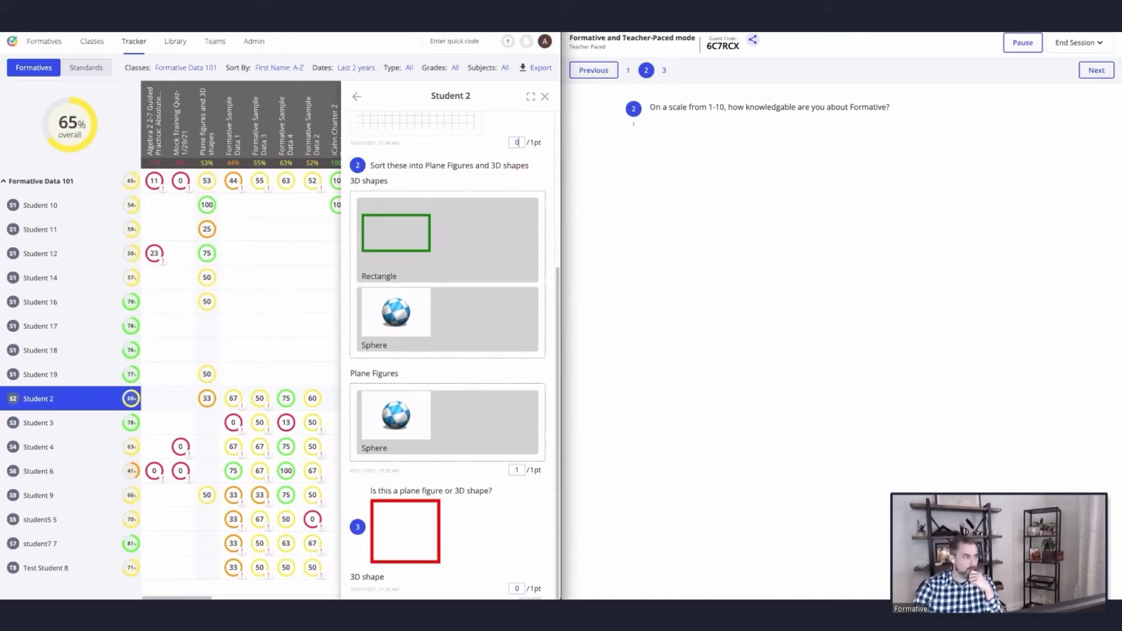
scroll(483, 234, "up", 4)
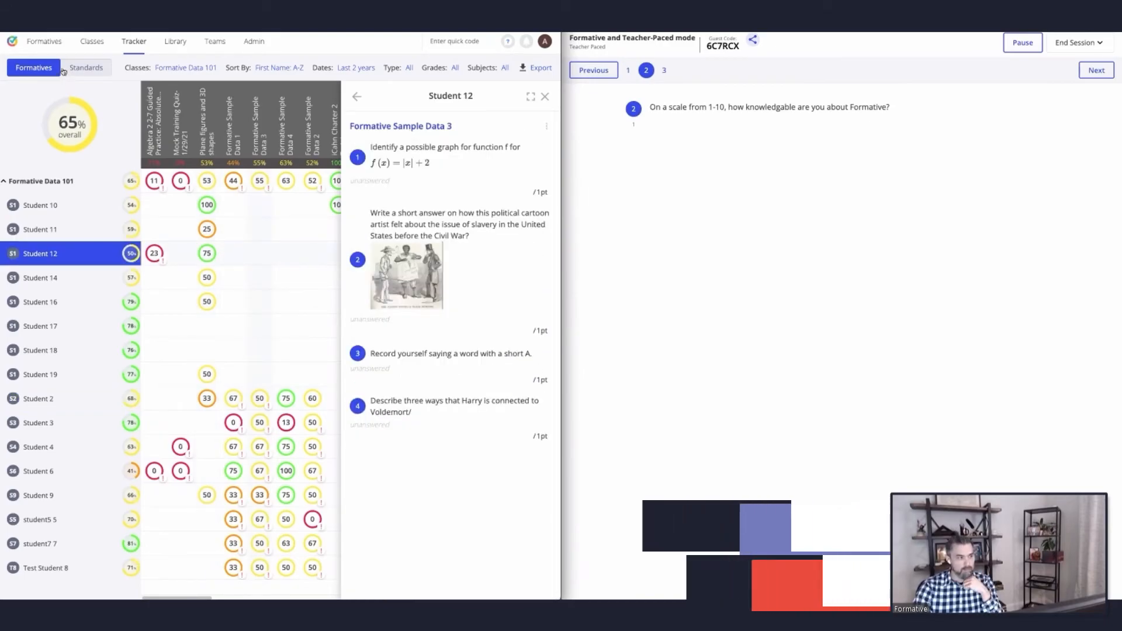
Step: Leave the Tracker and create a new blank formative from the formatives list
left_click(43, 41)
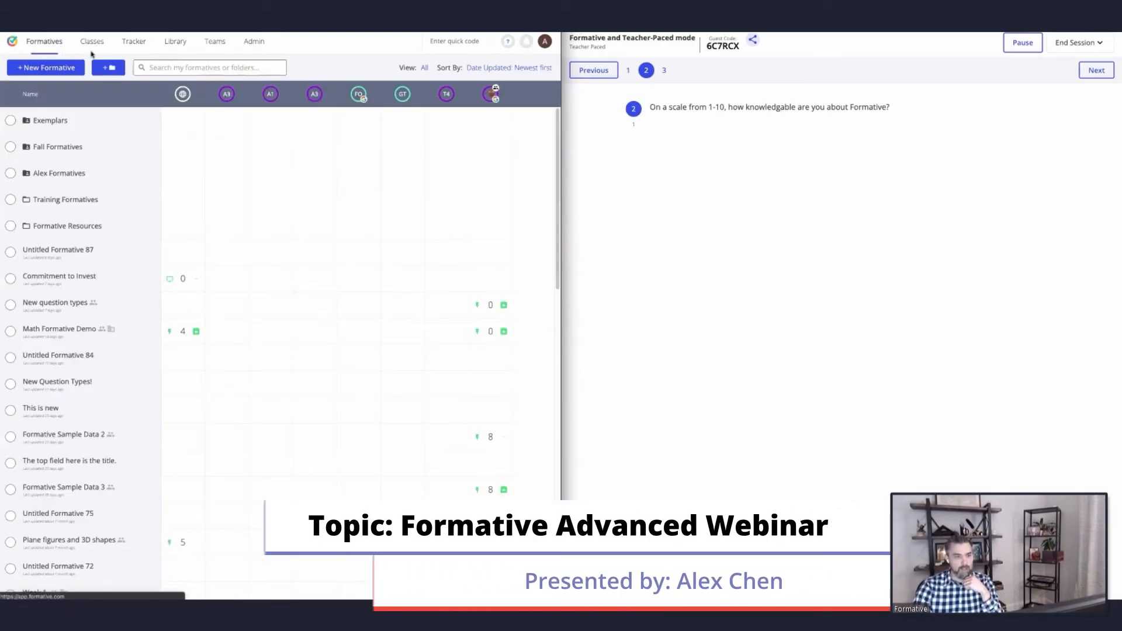
left_click(134, 41)
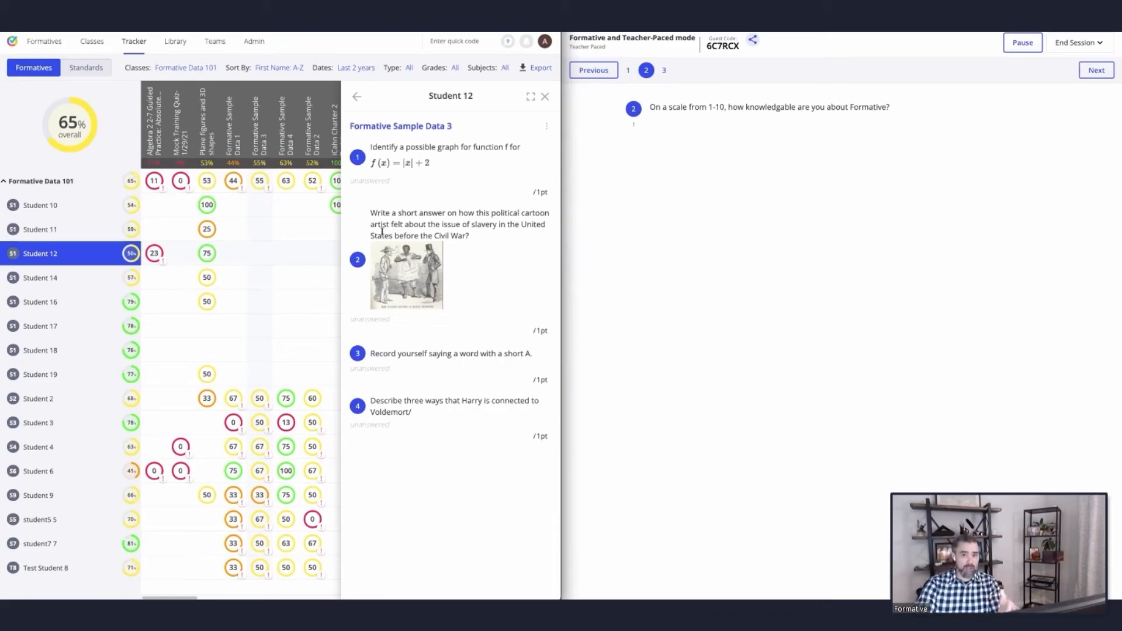
left_click(52, 47)
left_click(62, 69)
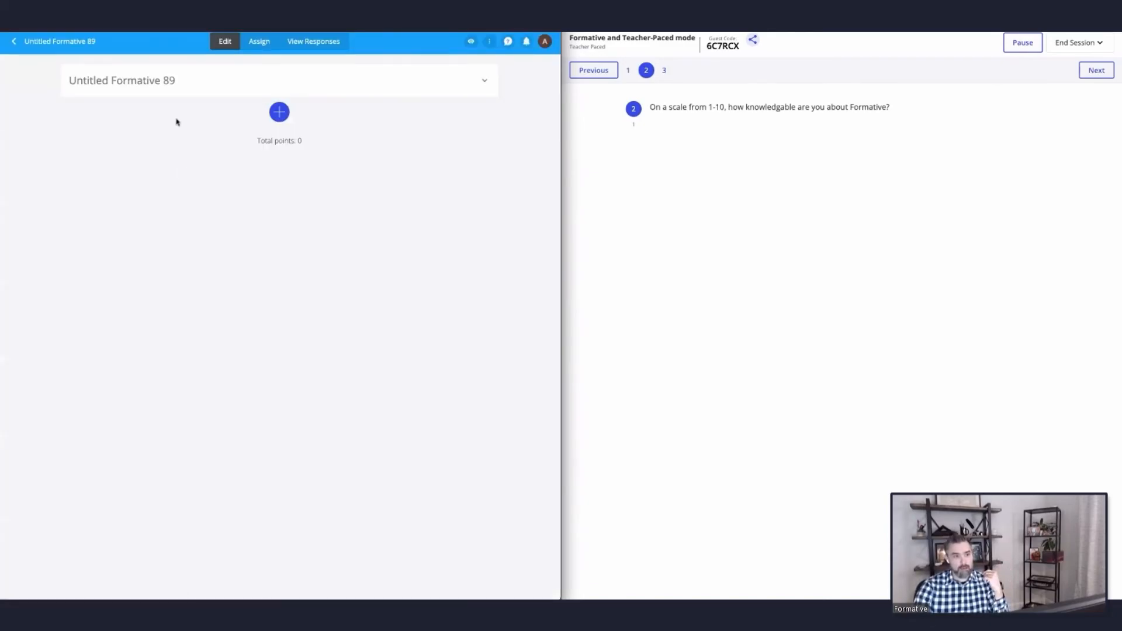
Step: Add an image to the formative by searching for "united states map" and choosing the blank outline map of the states
left_click(279, 112)
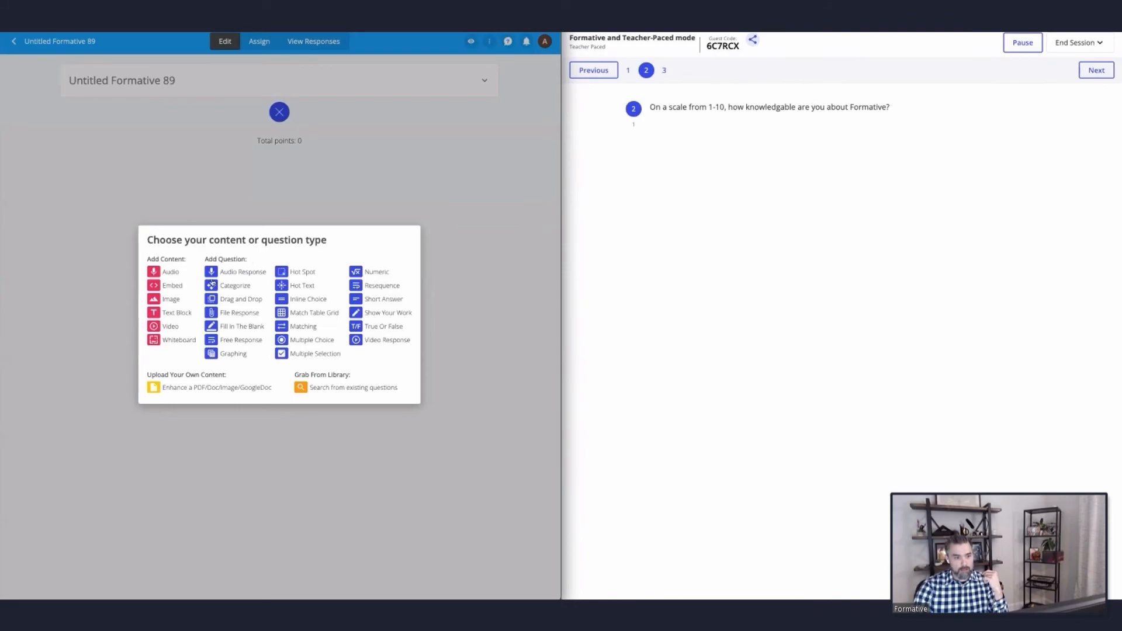
left_click(175, 300)
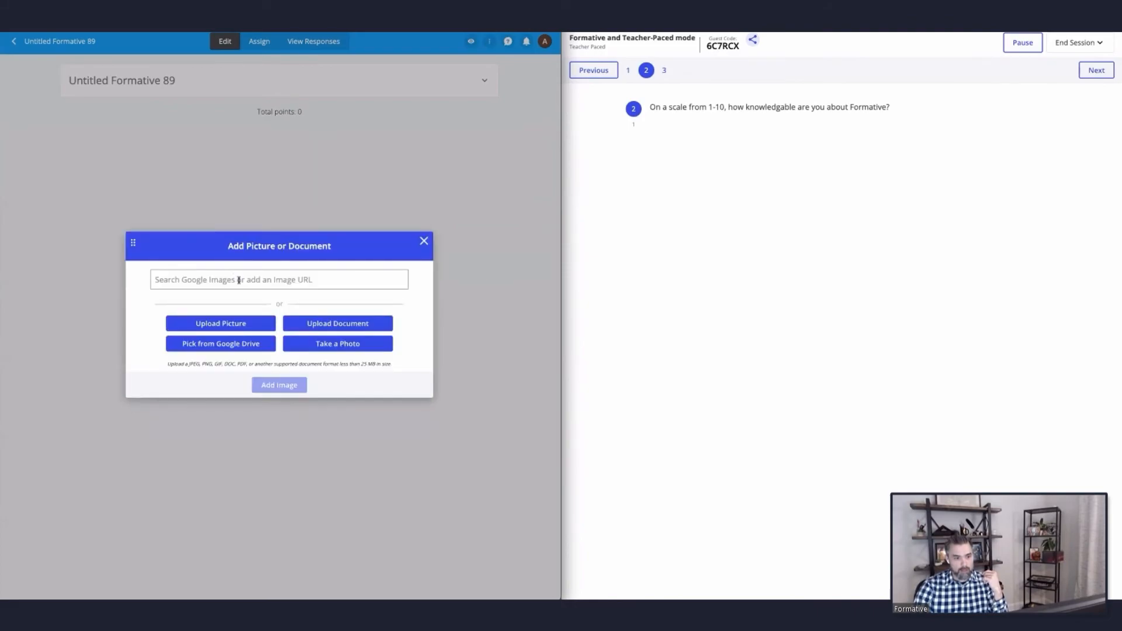
type("united states map")
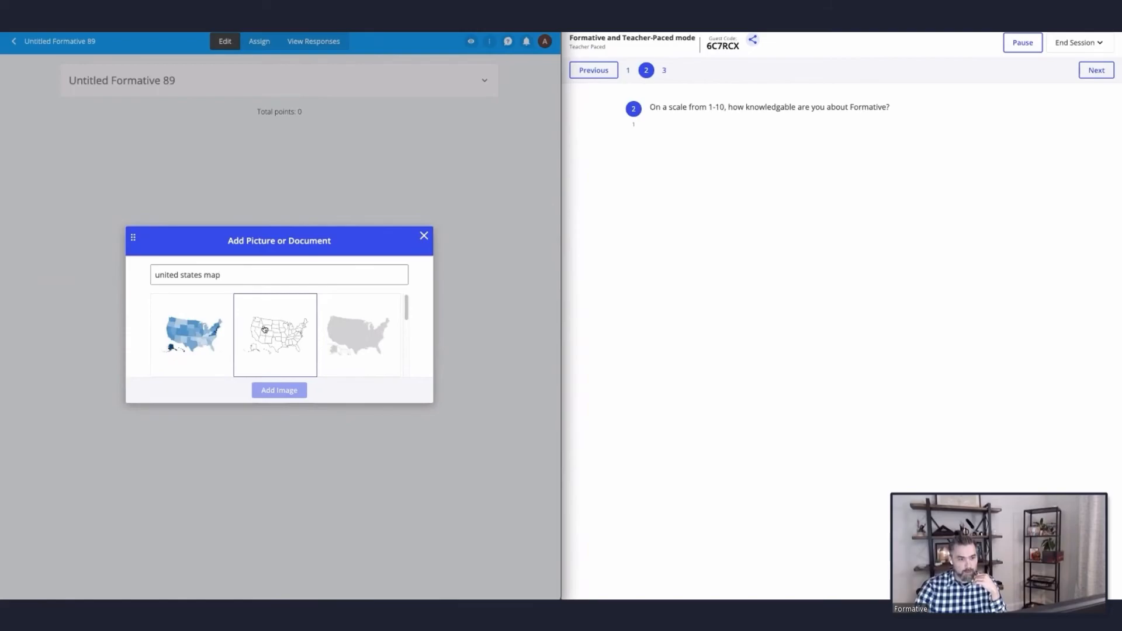
left_click(262, 330)
left_click(284, 486)
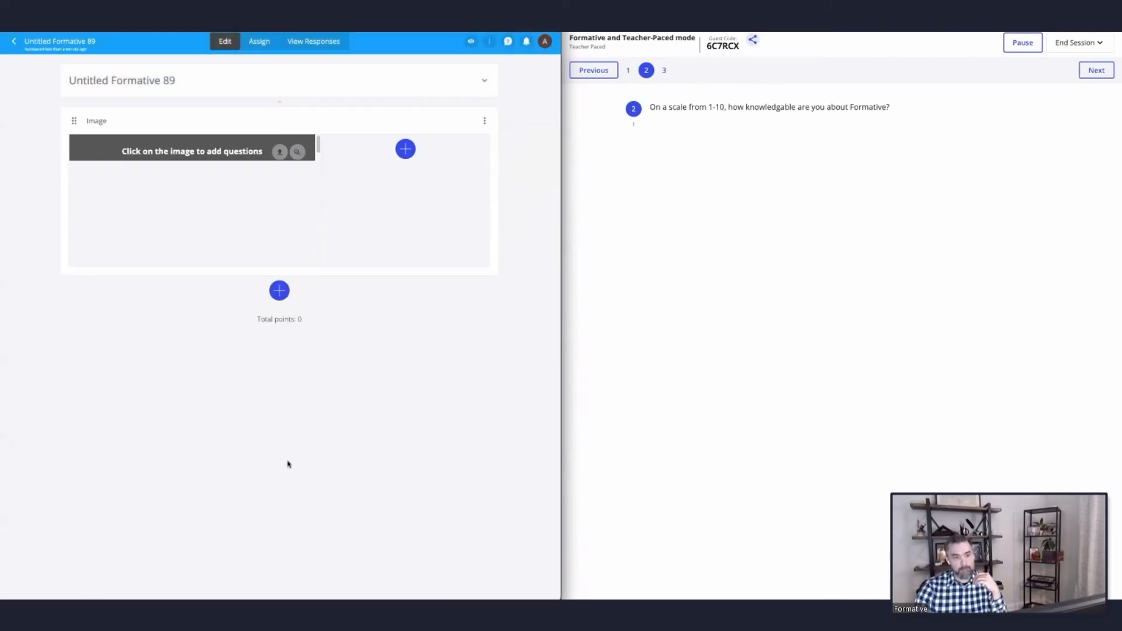
Step: Add a Show Your Work question beside the map image, and look at its background editor without drawing anything
left_click(406, 149)
left_click(387, 311)
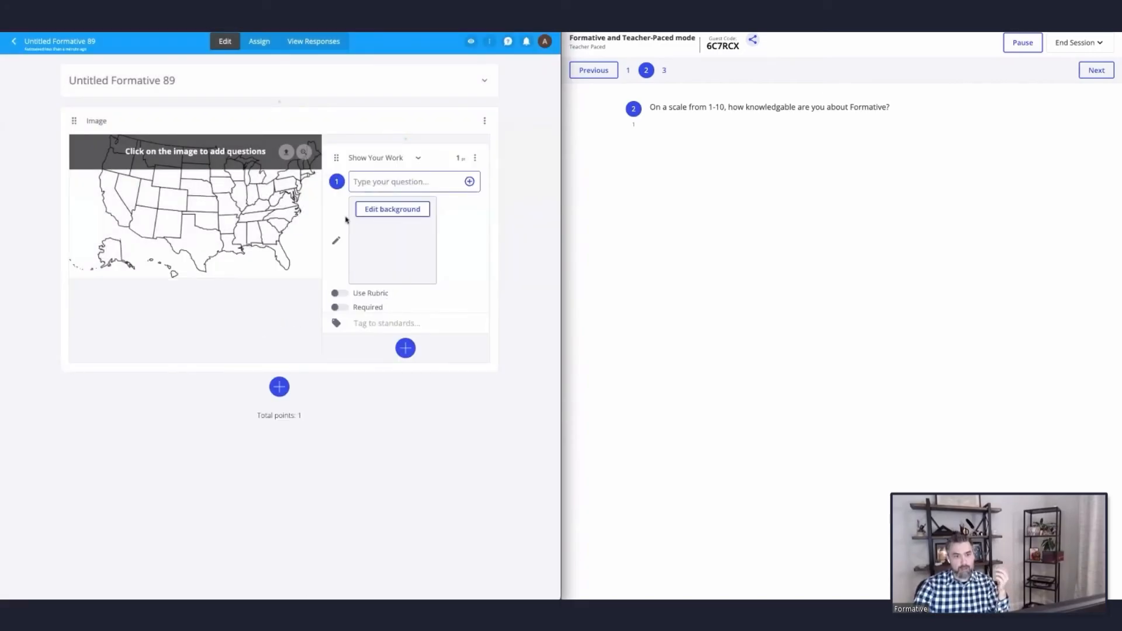
left_click(378, 209)
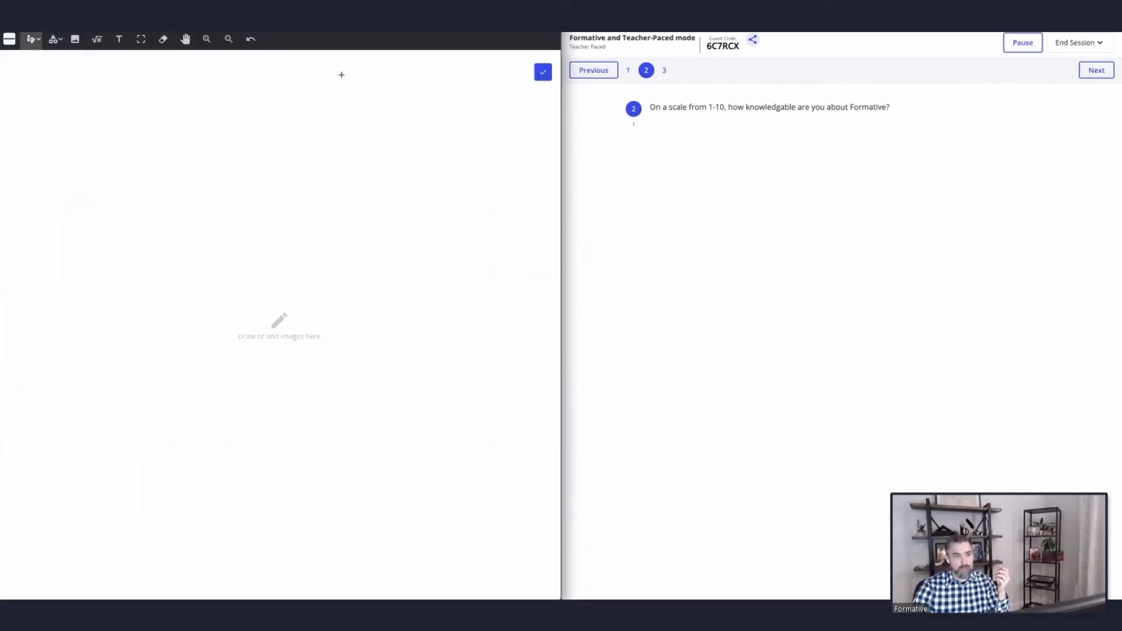
left_click(543, 73)
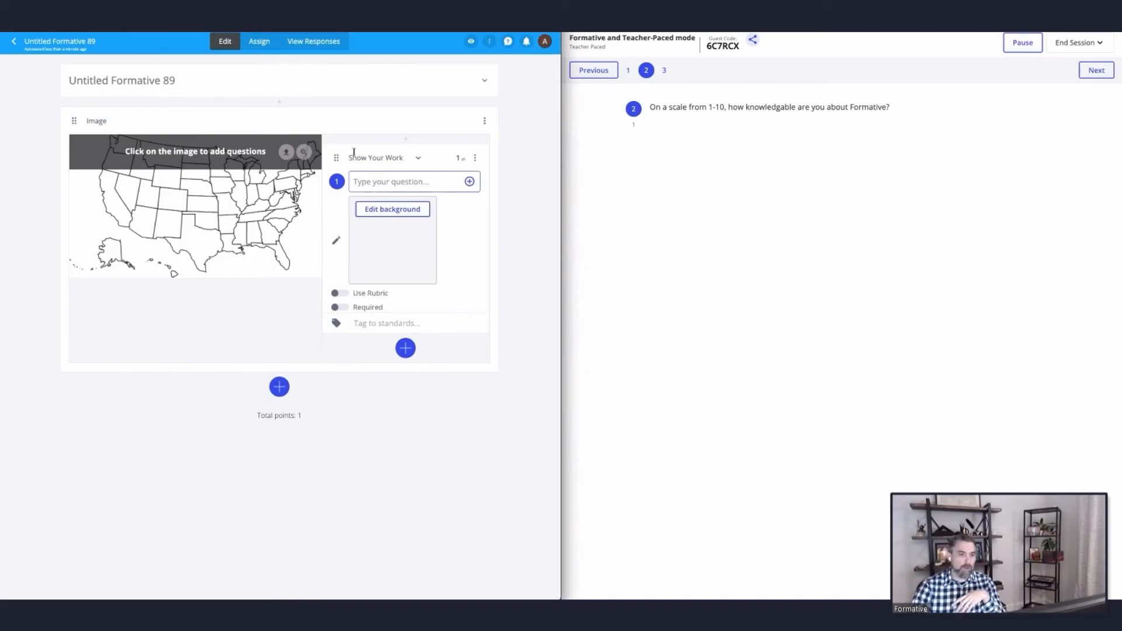
Step: Add an Inline Choice question below the image reading "The [dropdown] was signed in [dropdown]"
left_click(279, 387)
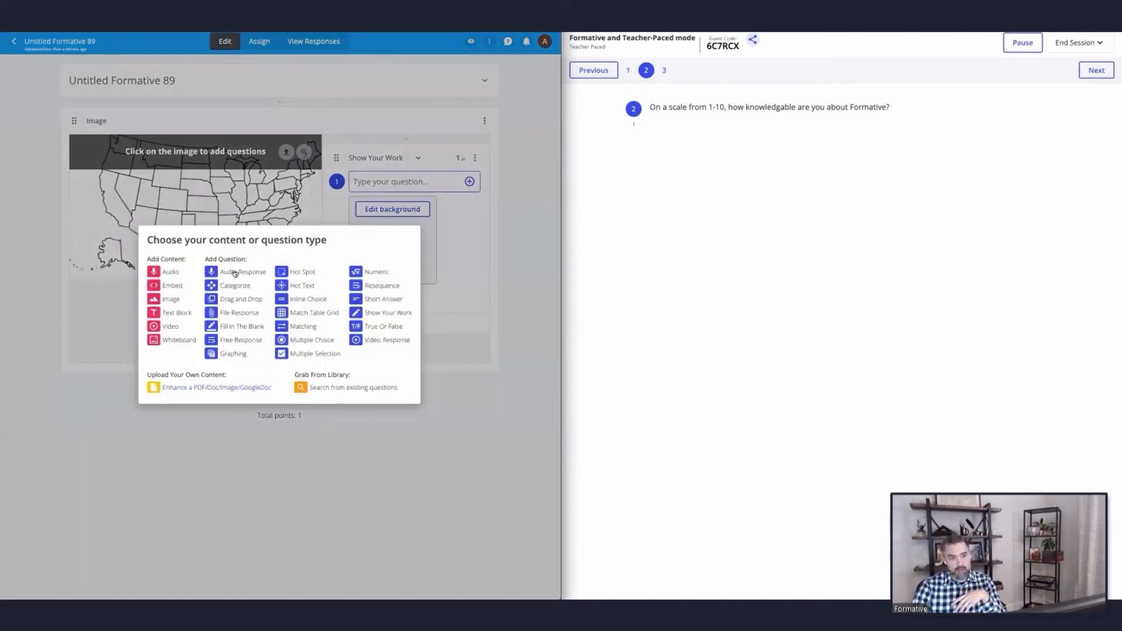
left_click(304, 299)
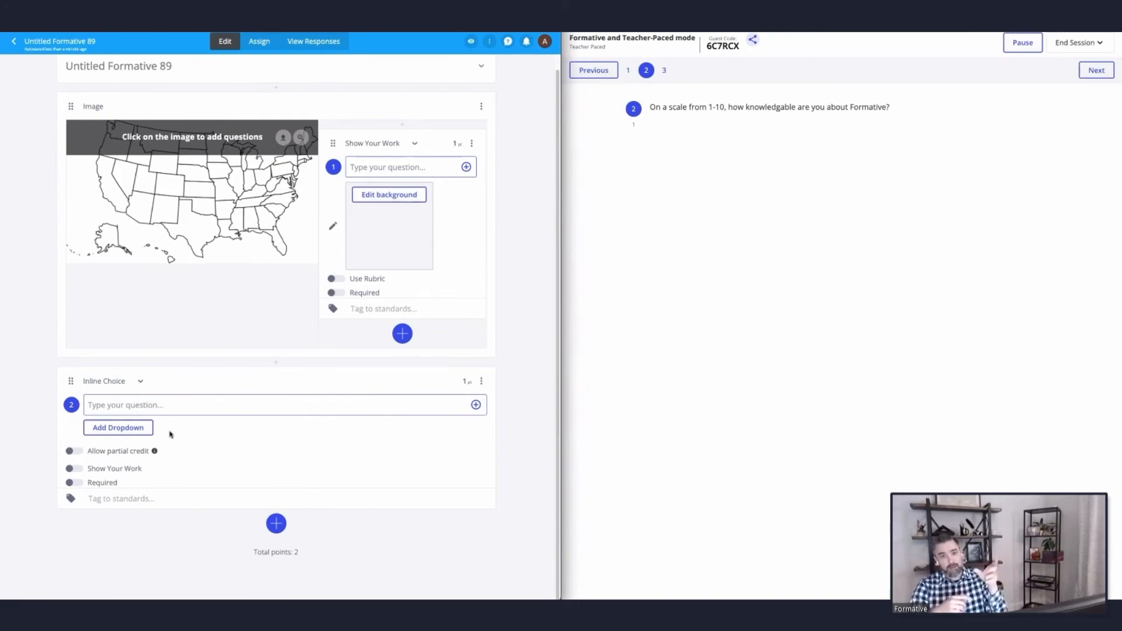
left_click(175, 406)
type("The")
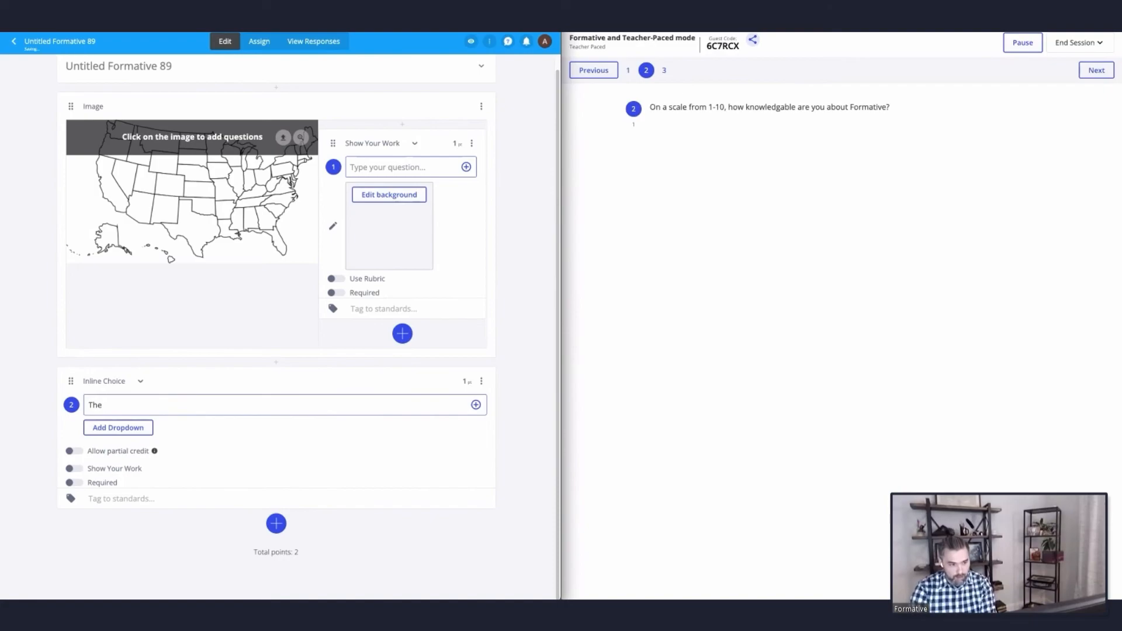
left_click(129, 431)
left_click(209, 402)
type("was signed in")
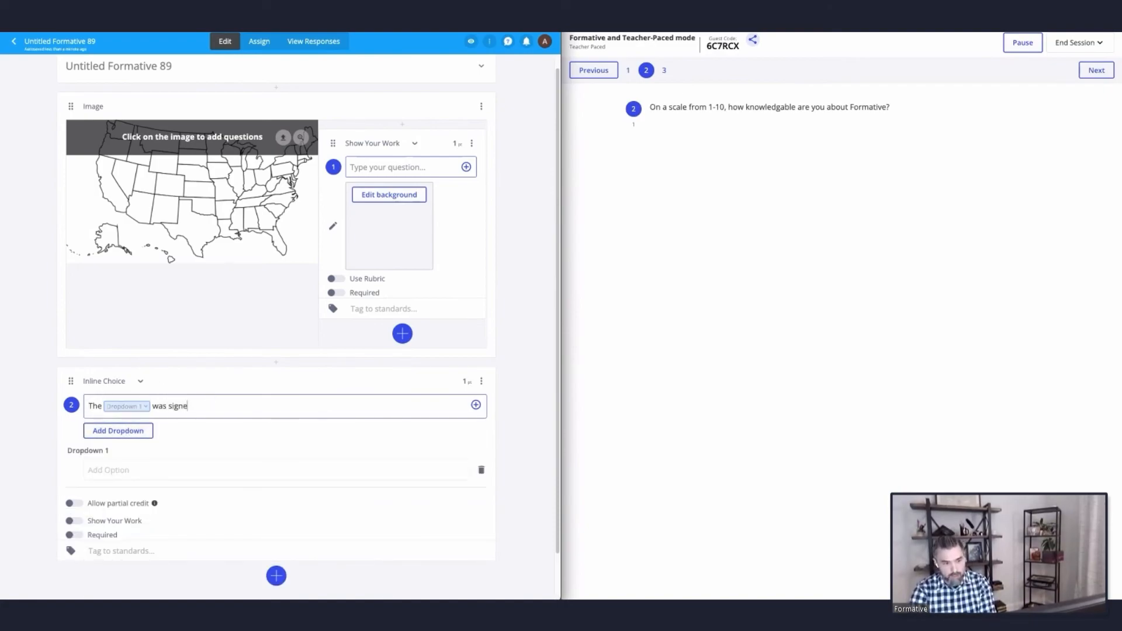
left_click(139, 438)
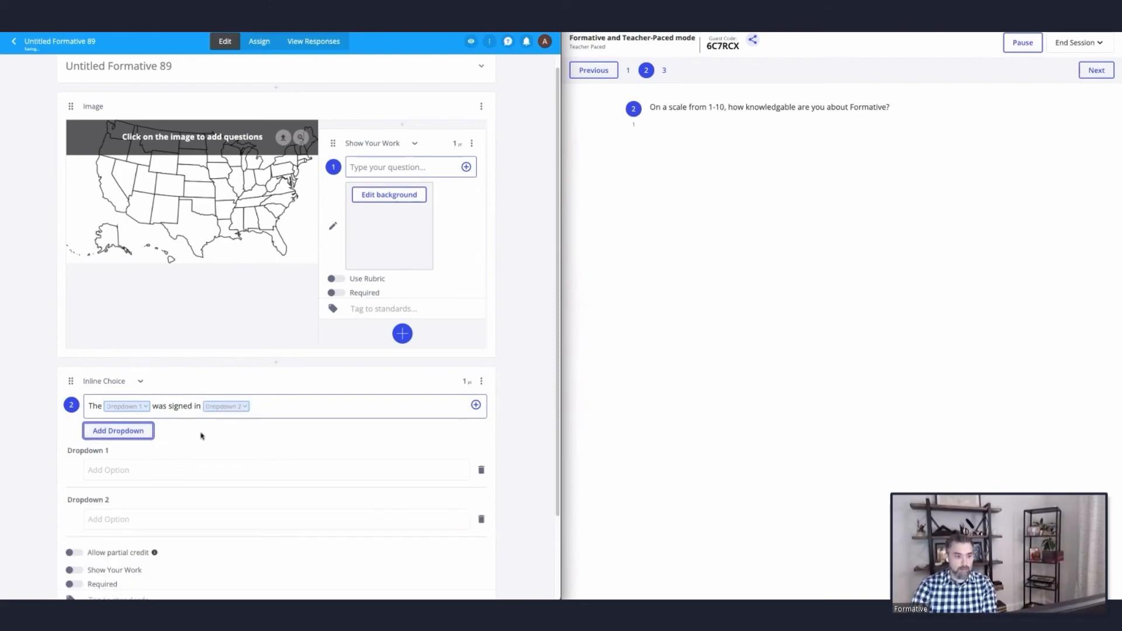
Step: Add the options Treaty and Contract to the first dropdown of the Inline Choice question
scroll(176, 417, "down", 1)
left_click(137, 400)
type("Treaty")
left_click(137, 421)
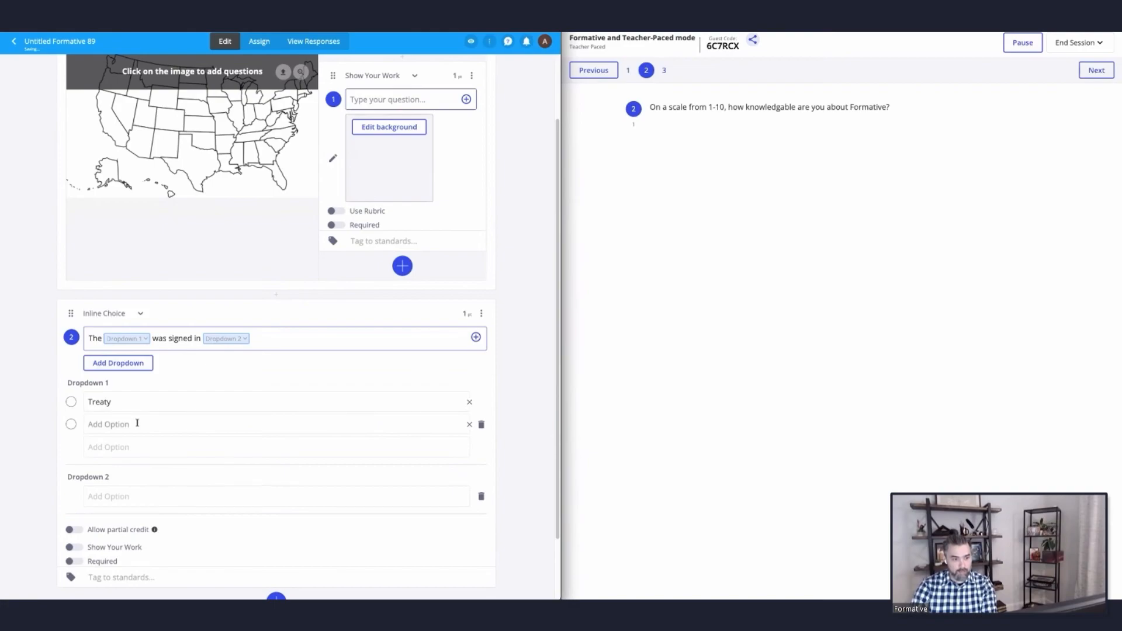
type("Contract")
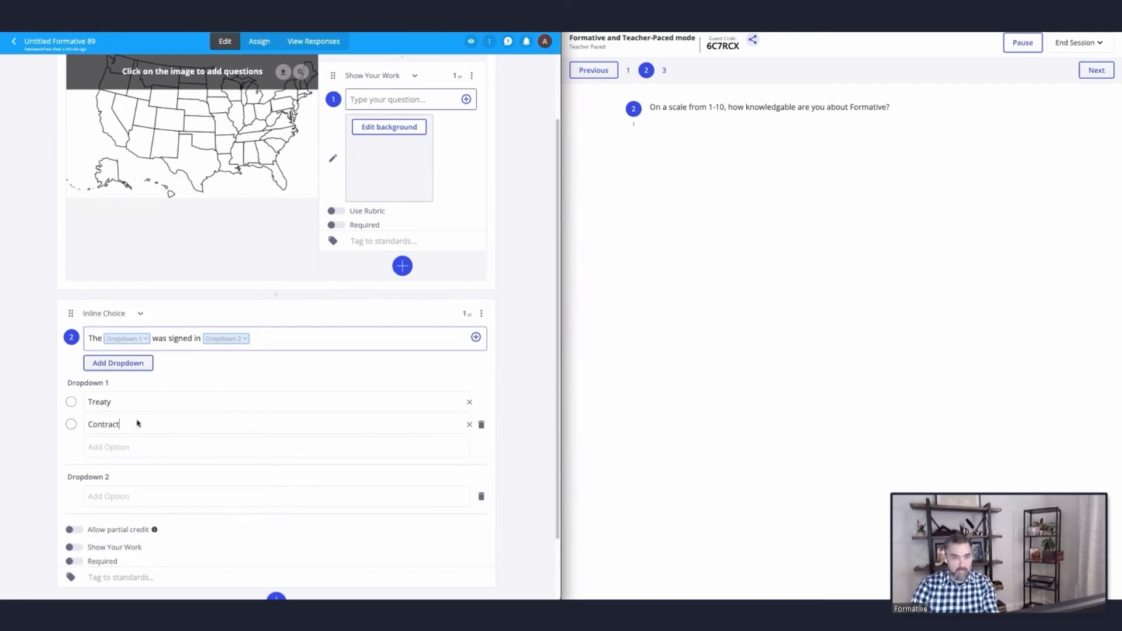
Step: Add the options 1925 and 1873 to the second dropdown of the Inline Choice question
scroll(168, 379, "down", 1)
left_click(185, 435)
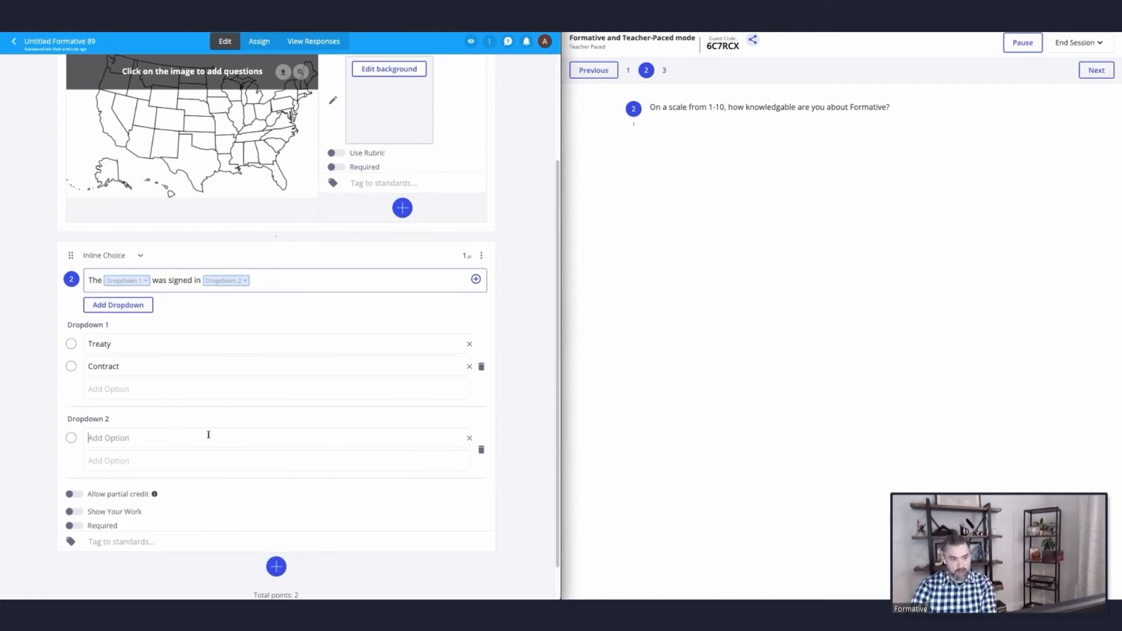
type("1925")
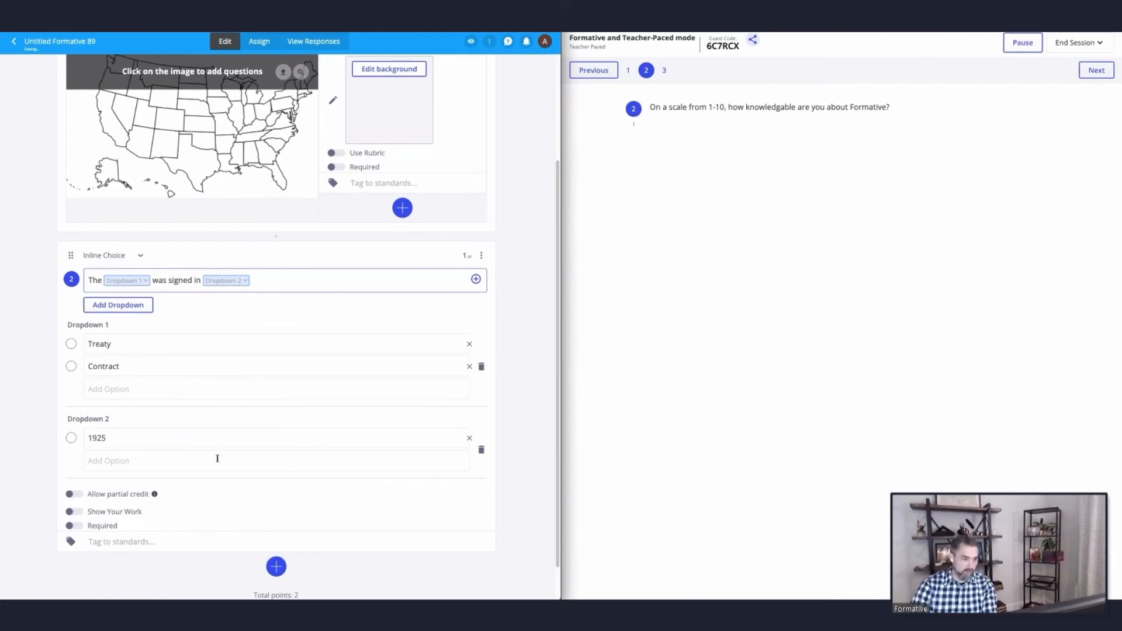
left_click(216, 460)
type("1")
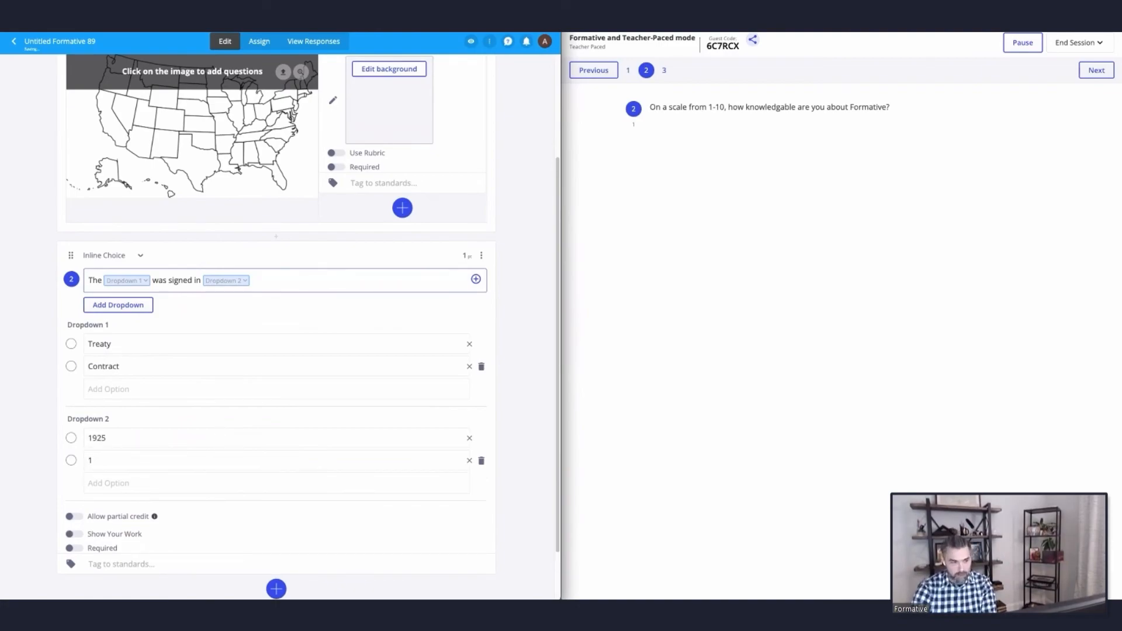
type("825")
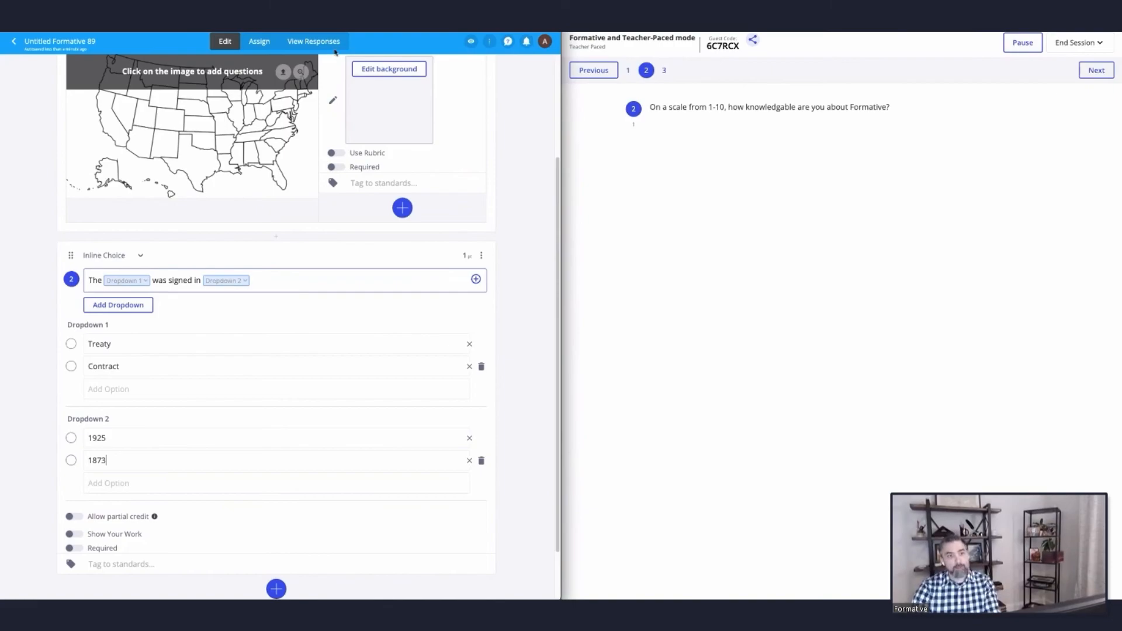
Step: Preview the formative as a student, try Treaty and 1925 in the Inline Choice dropdowns, and close the preview
left_click(329, 45)
left_click(249, 47)
left_click(471, 42)
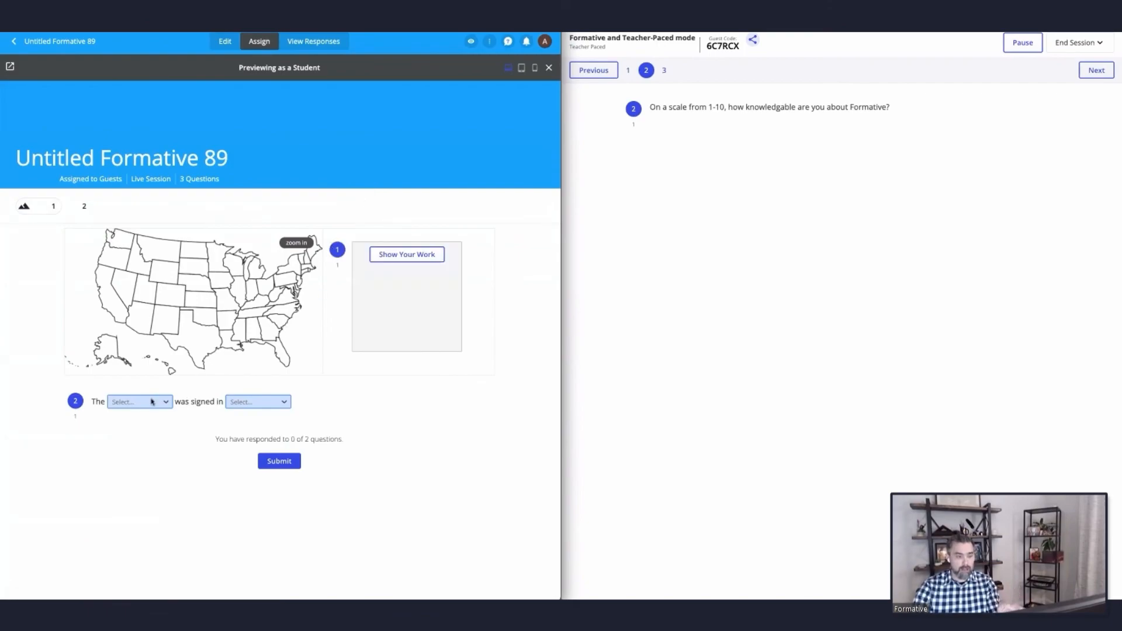
left_click(132, 403)
left_click(155, 417)
left_click(244, 404)
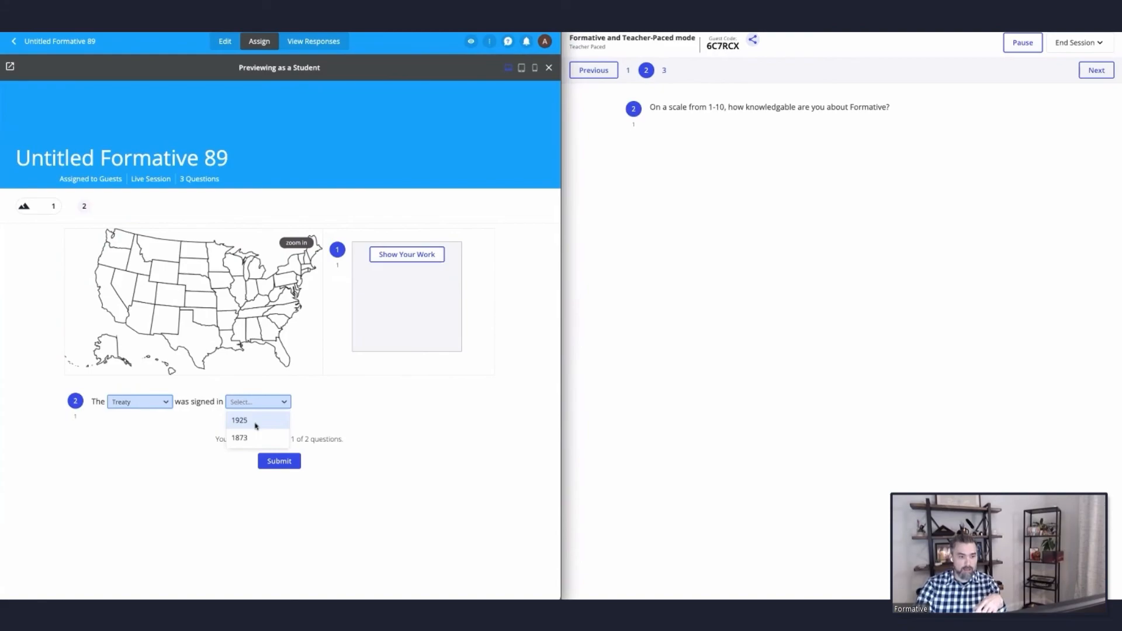
left_click(259, 426)
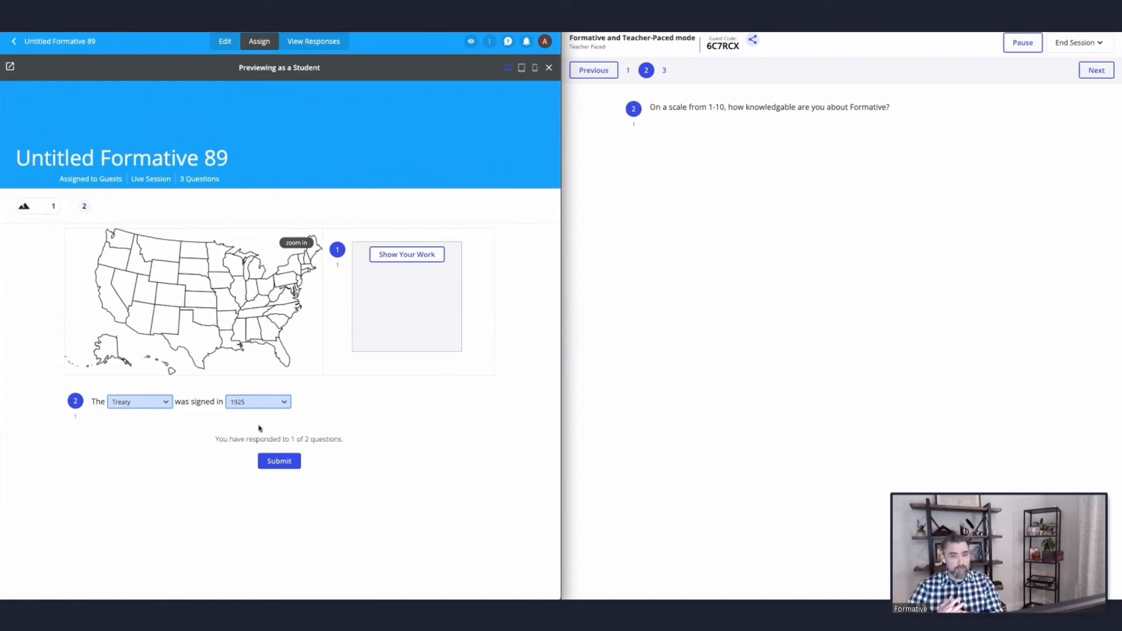
left_click(549, 69)
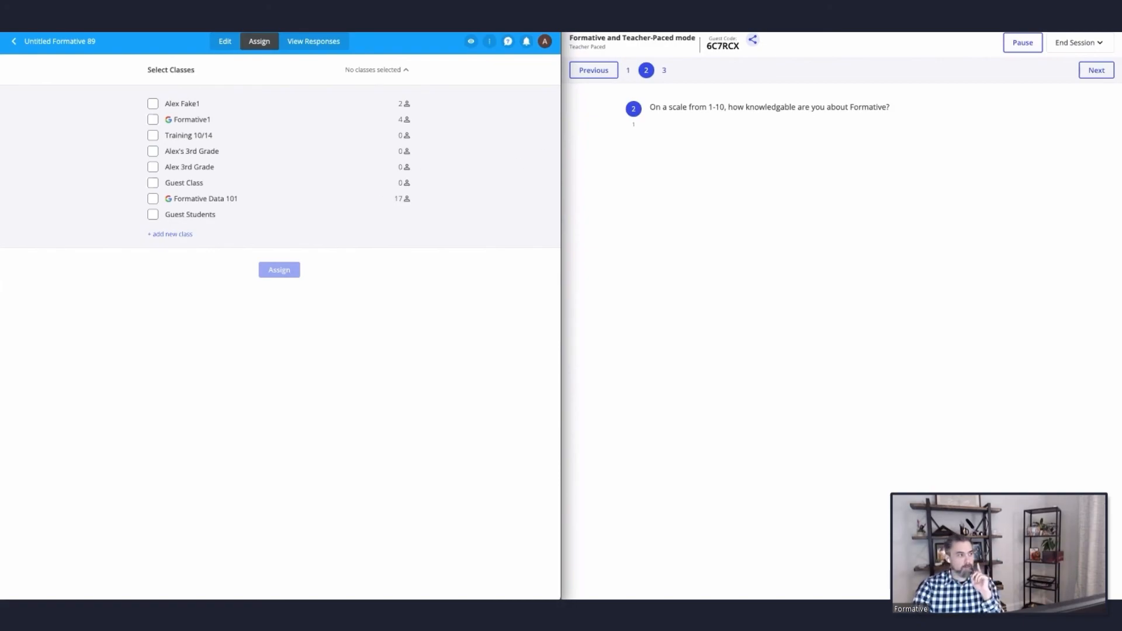
Step: Open the list of help and support resources
left_click(508, 44)
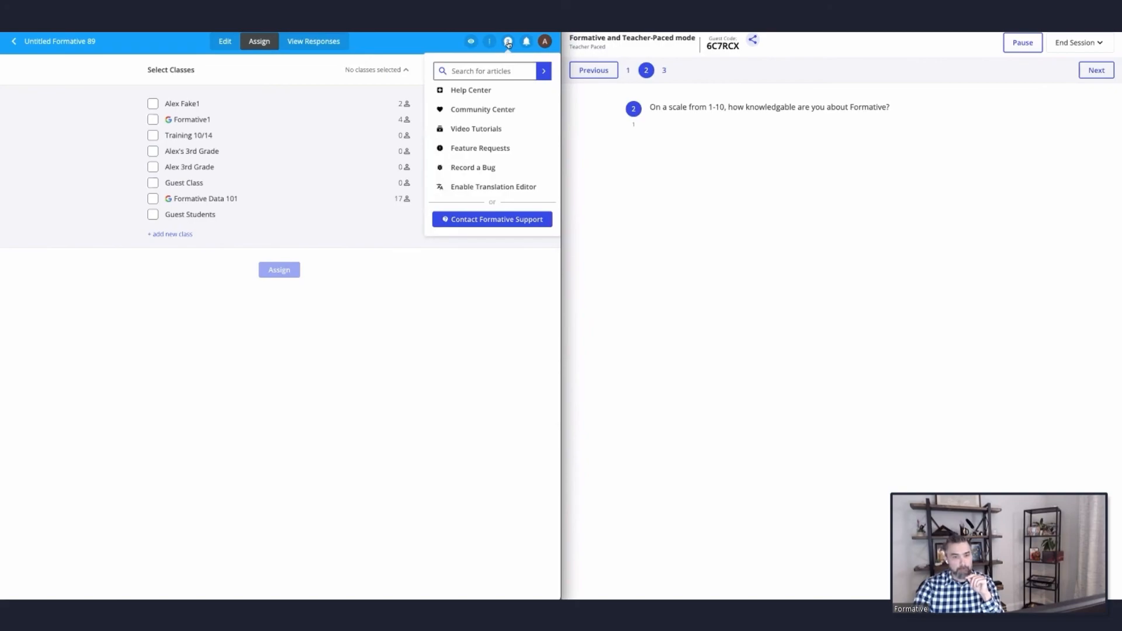